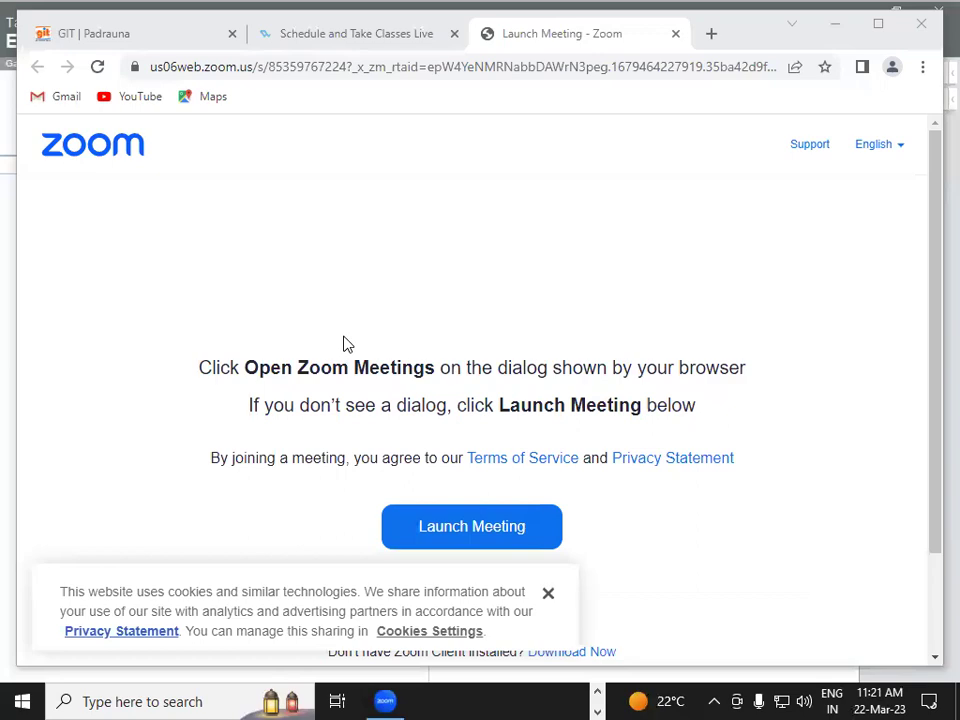
key("super+d")
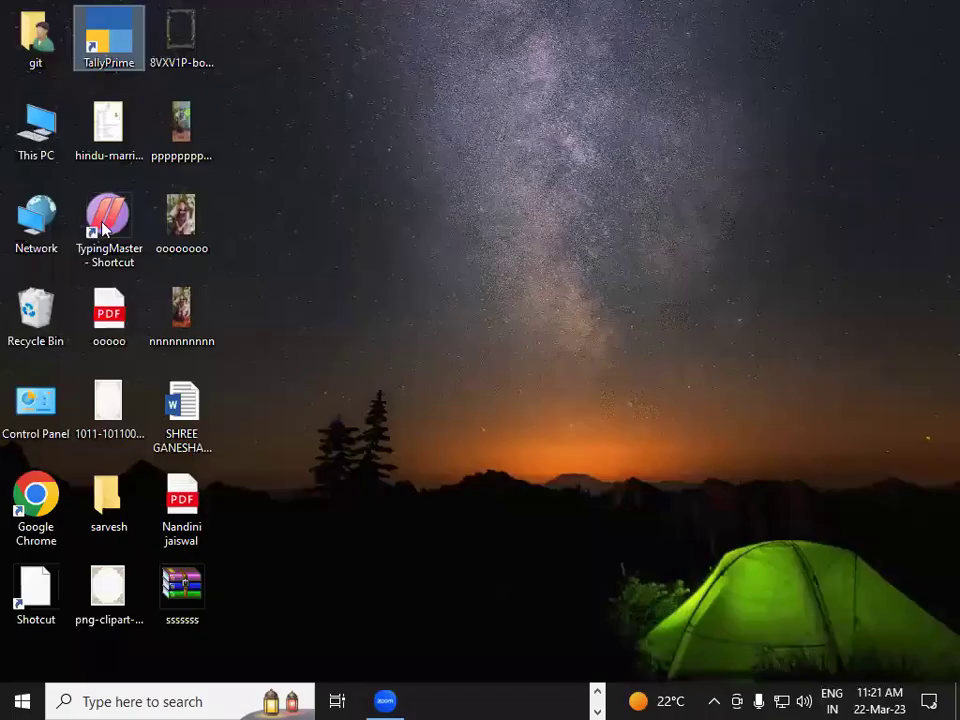
right_click(355, 92)
left_click(392, 143)
right_click(393, 143)
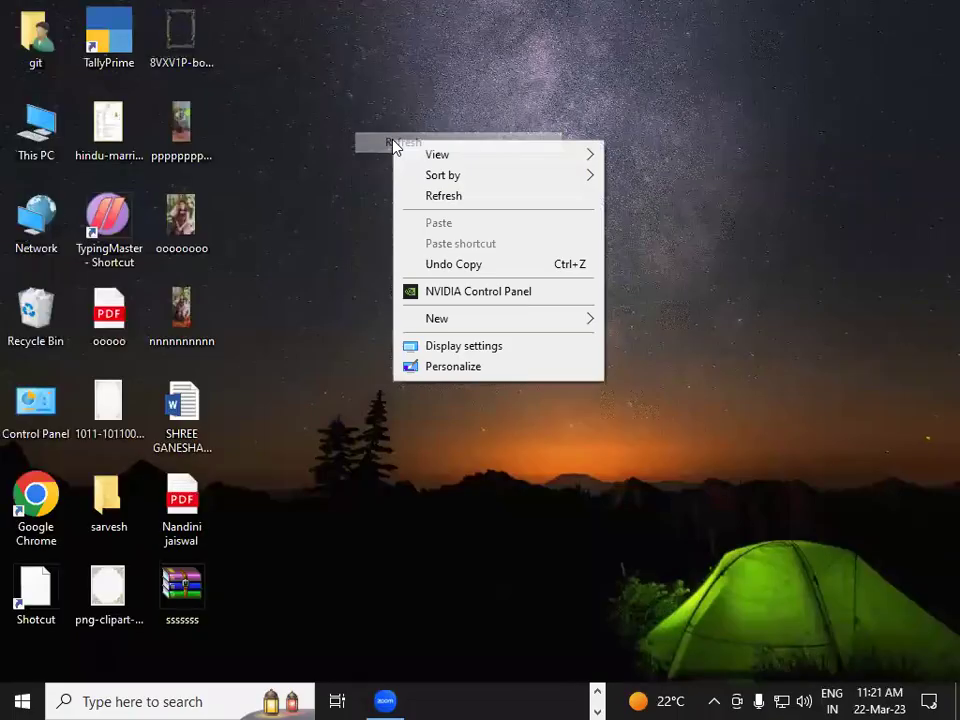
left_click(446, 198)
right_click(446, 203)
left_click(503, 258)
right_click(505, 262)
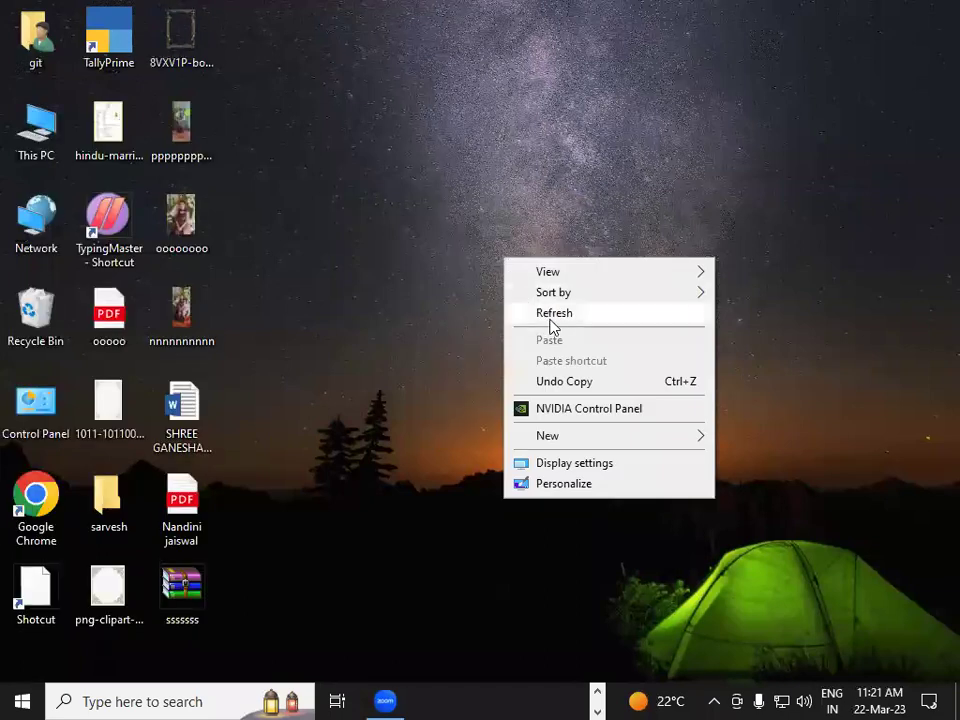
left_click(561, 328)
right_click(557, 322)
left_click(585, 375)
right_click(503, 262)
left_click(530, 318)
right_click(536, 321)
left_click(574, 378)
right_click(490, 205)
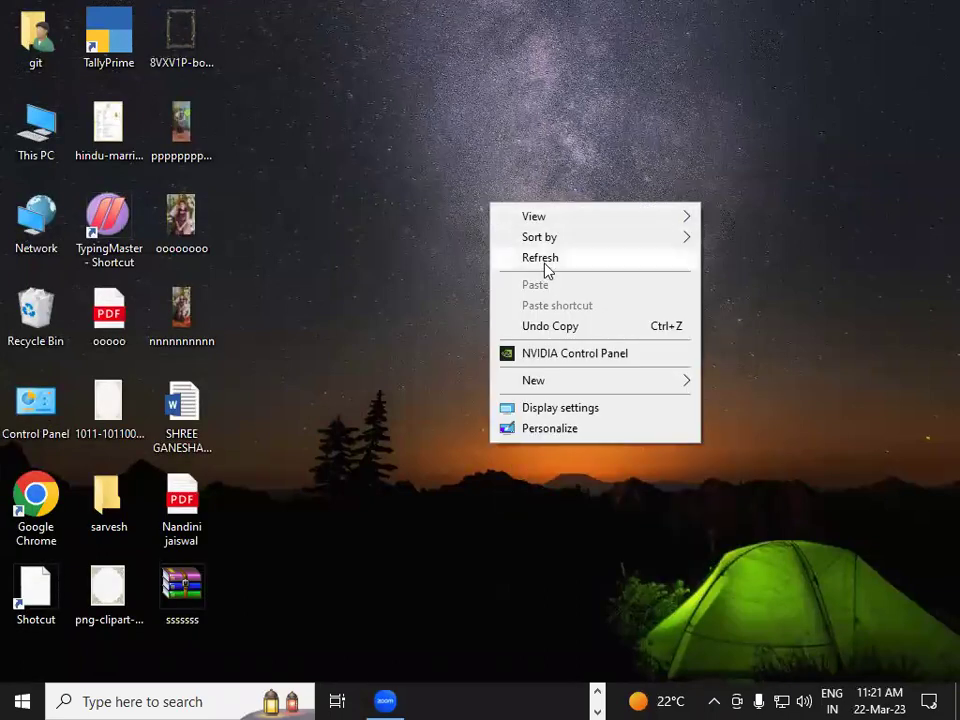
left_click(542, 258)
right_click(547, 257)
left_click(551, 318)
right_click(481, 164)
left_click(520, 217)
right_click(469, 115)
left_click(500, 171)
right_click(441, 101)
left_click(476, 156)
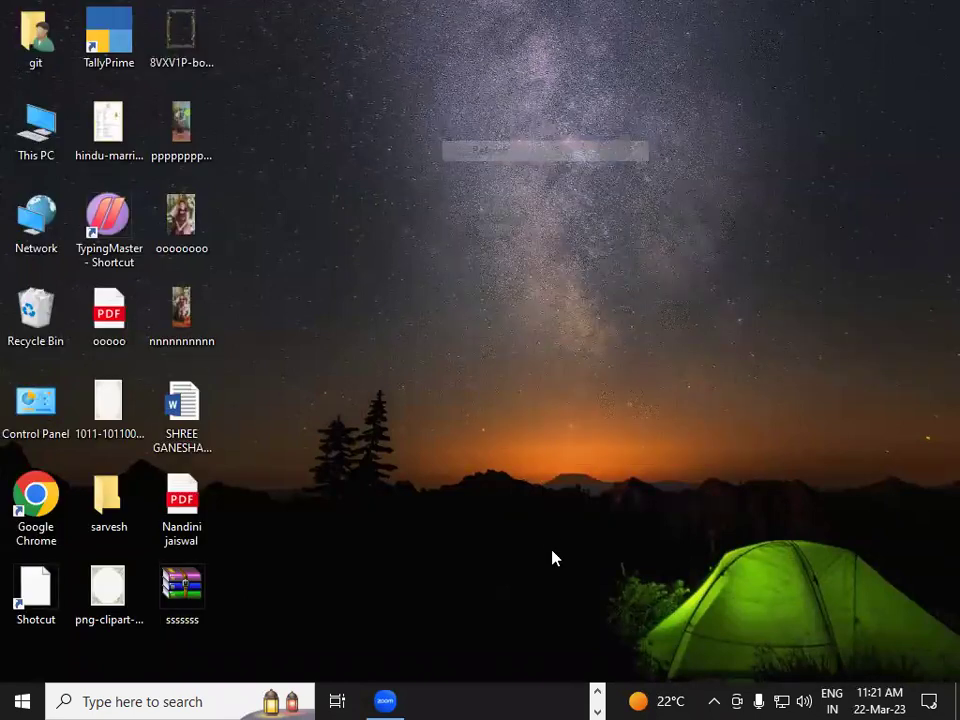
Step: Switch to TallyPrime and open the print configuration for Gayatri Institute of Technology
left_click(597, 696)
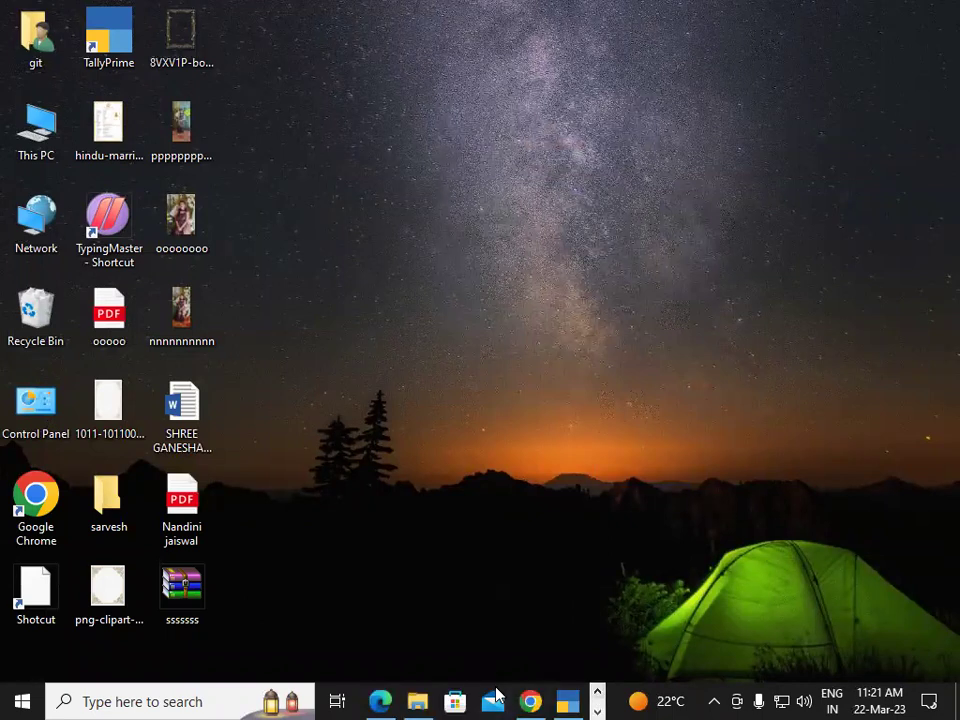
left_click(567, 701)
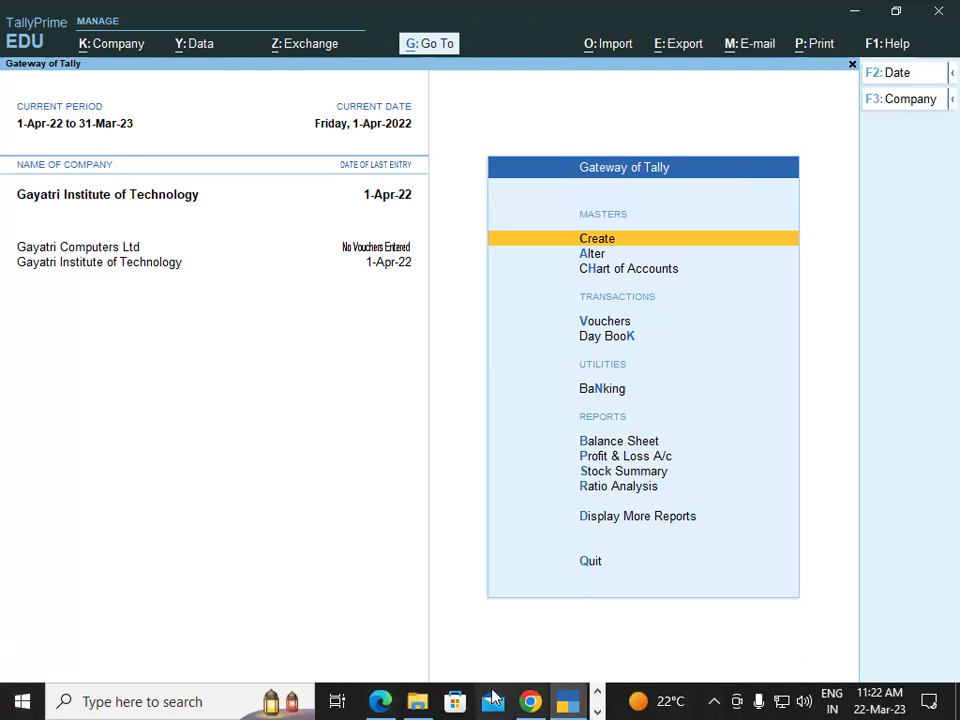
left_click(814, 44)
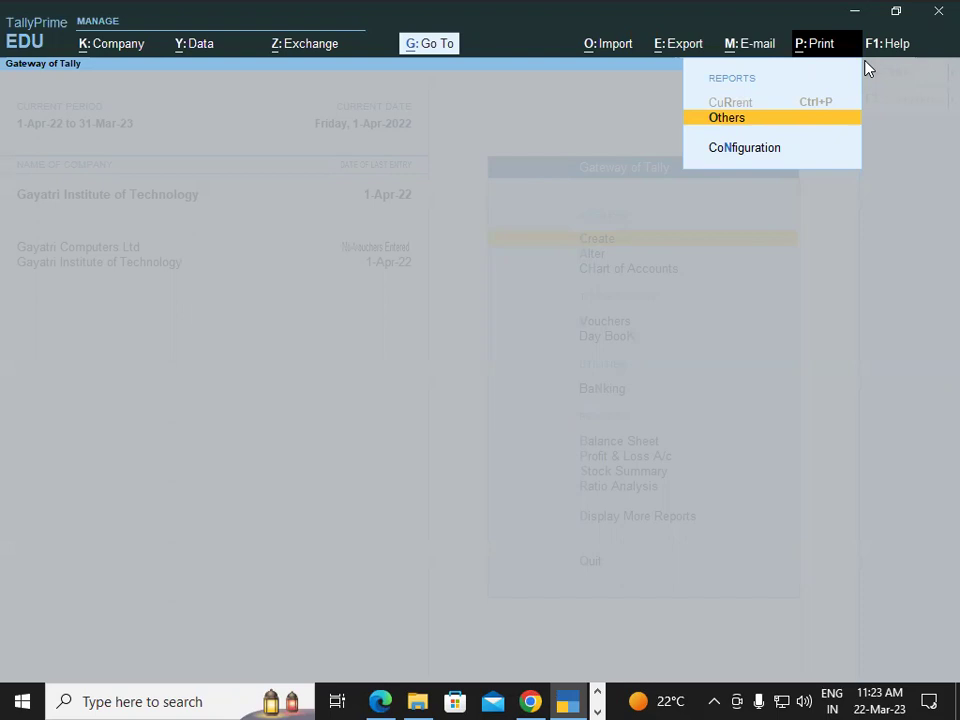
key("Down")
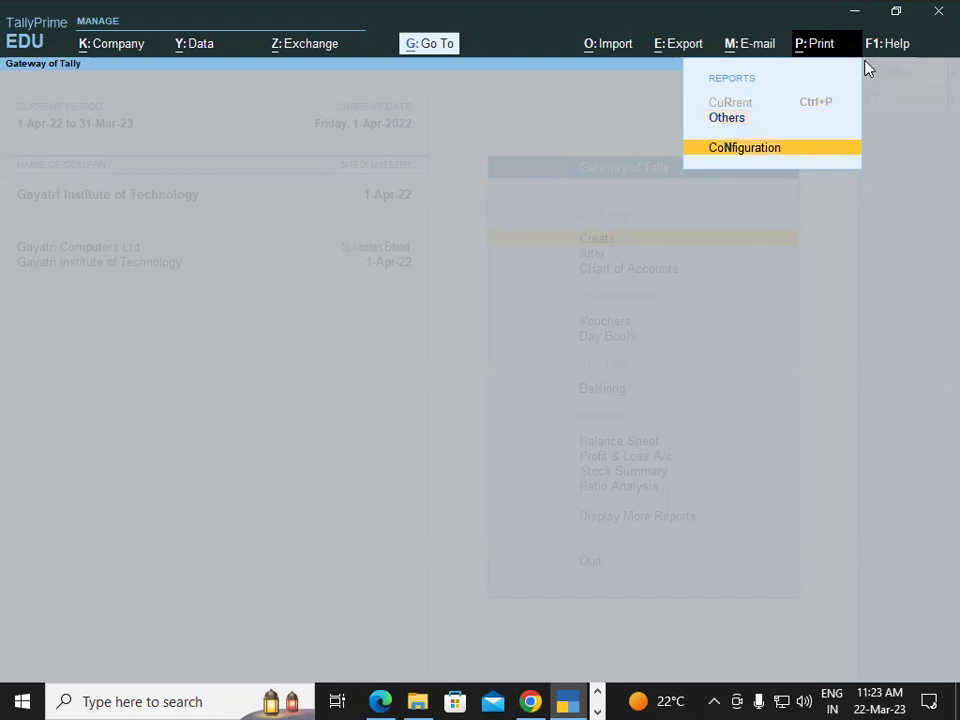
key("Return")
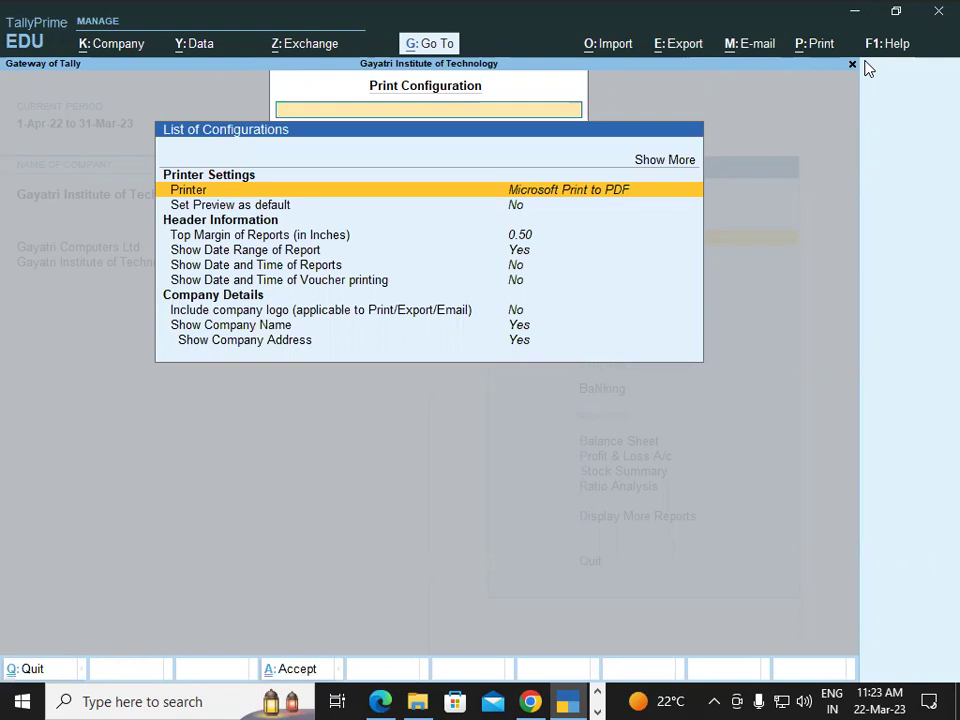
Step: Set the option to include the company logo to Yes for Gayatri Institute of Technology
key("Down")
key("Down")
key("Down")
key("Down")
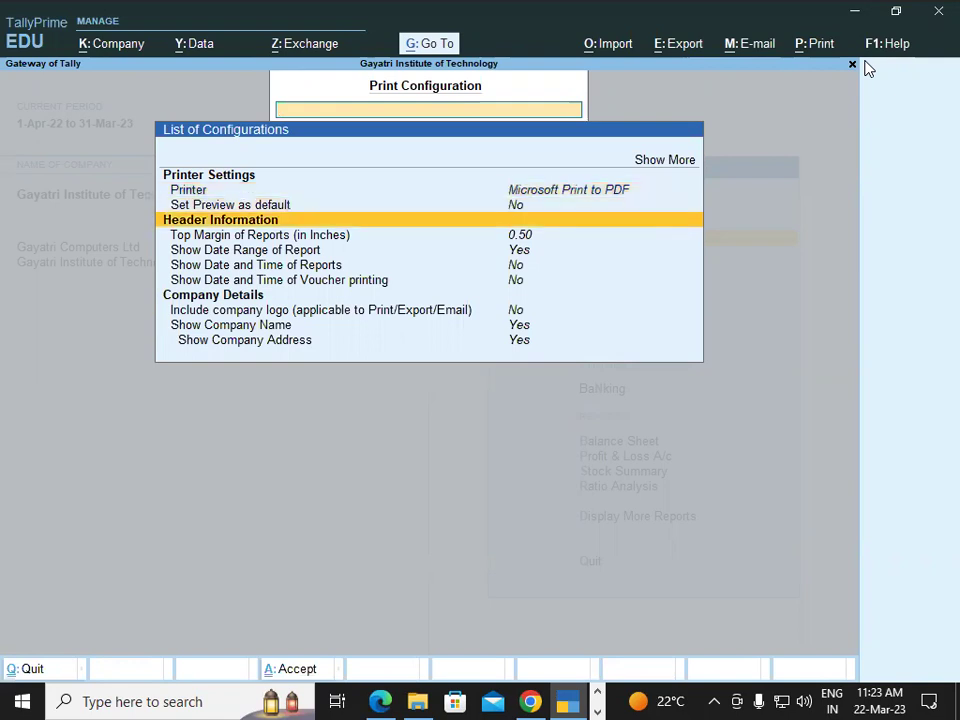
key("Down")
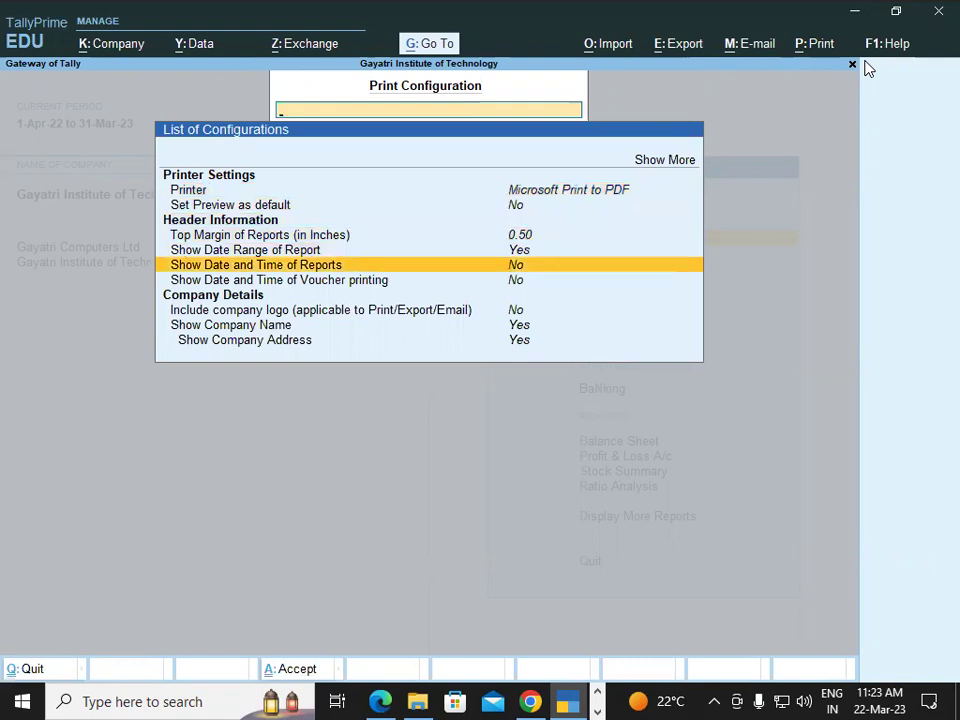
key("Down")
key("Down")
key("Down")
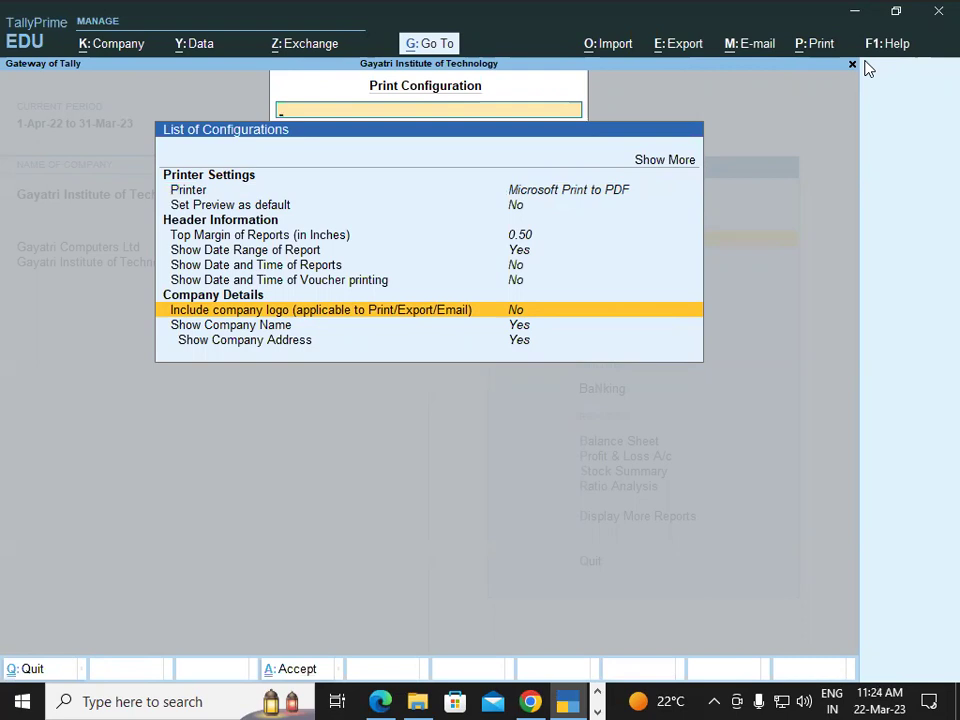
key("Return")
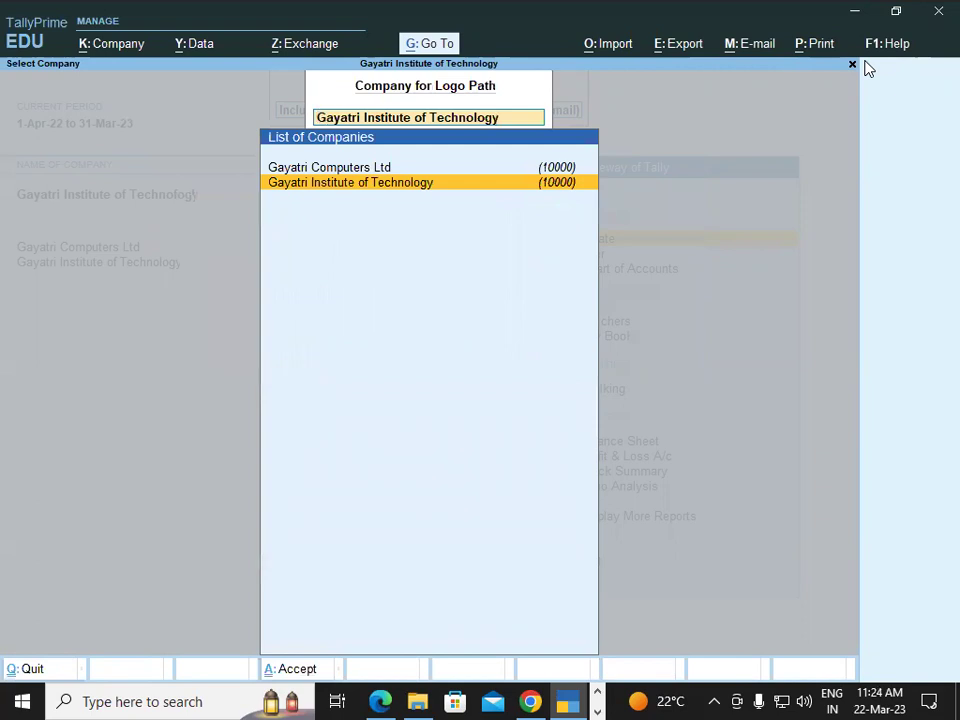
key("Return")
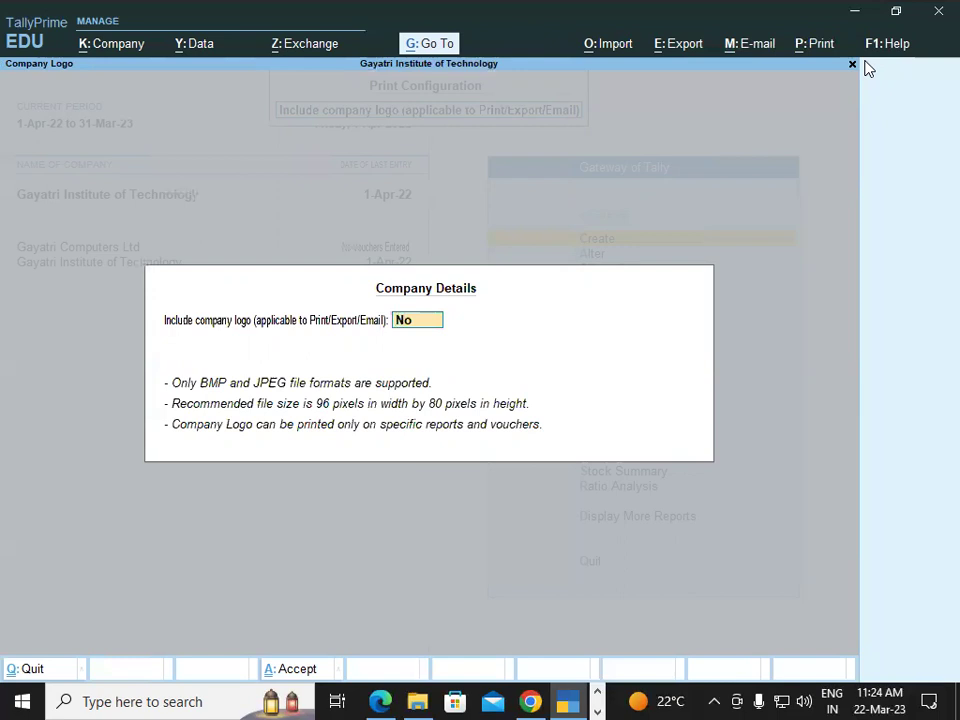
type("y")
key("Return")
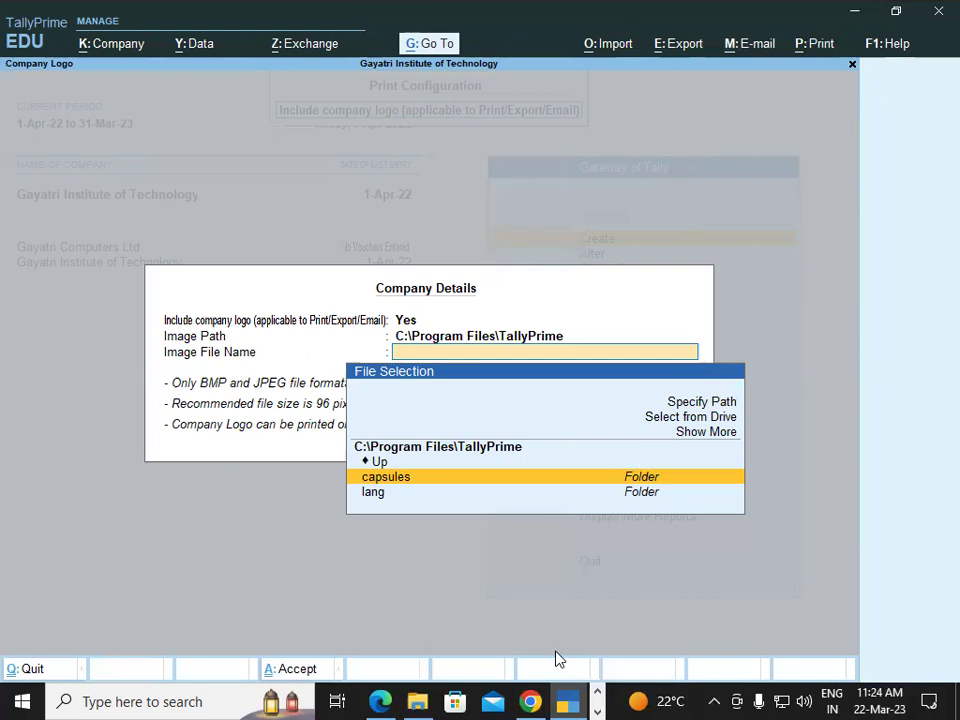
Step: Switch to Chrome and save the site logo from the GIT dashboard to the Downloads folder as the JPEG image logo
left_click(530, 701)
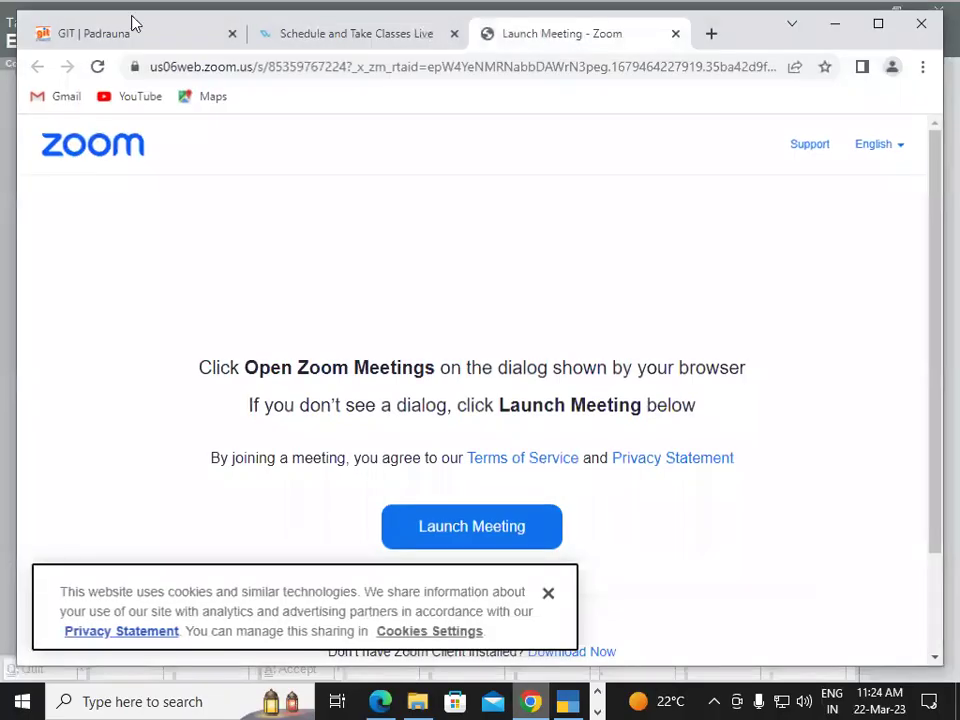
left_click(134, 26)
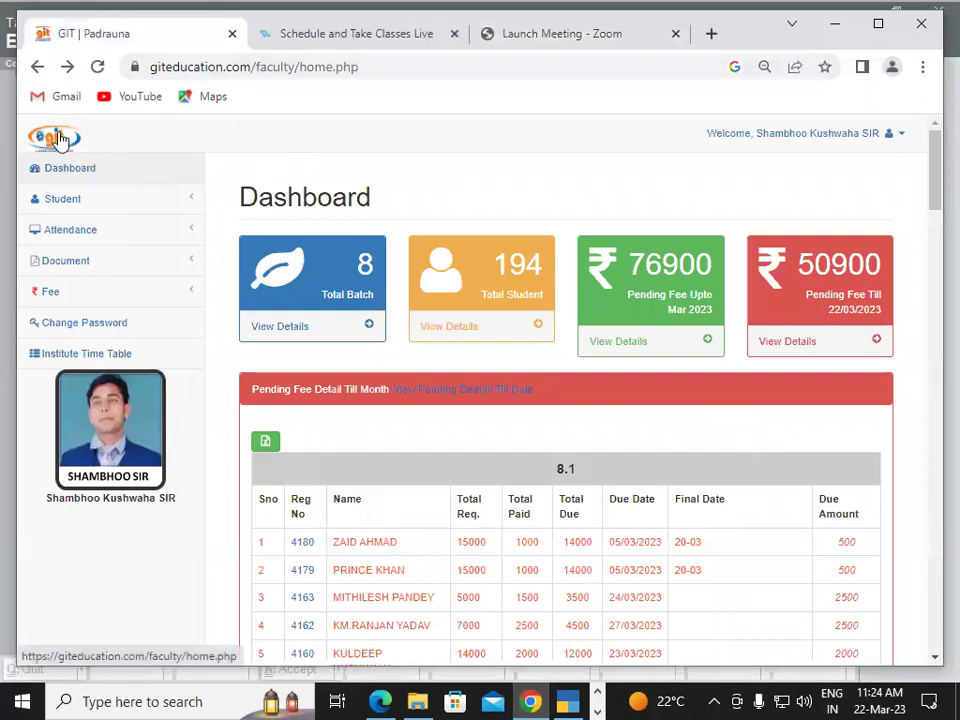
right_click(60, 138)
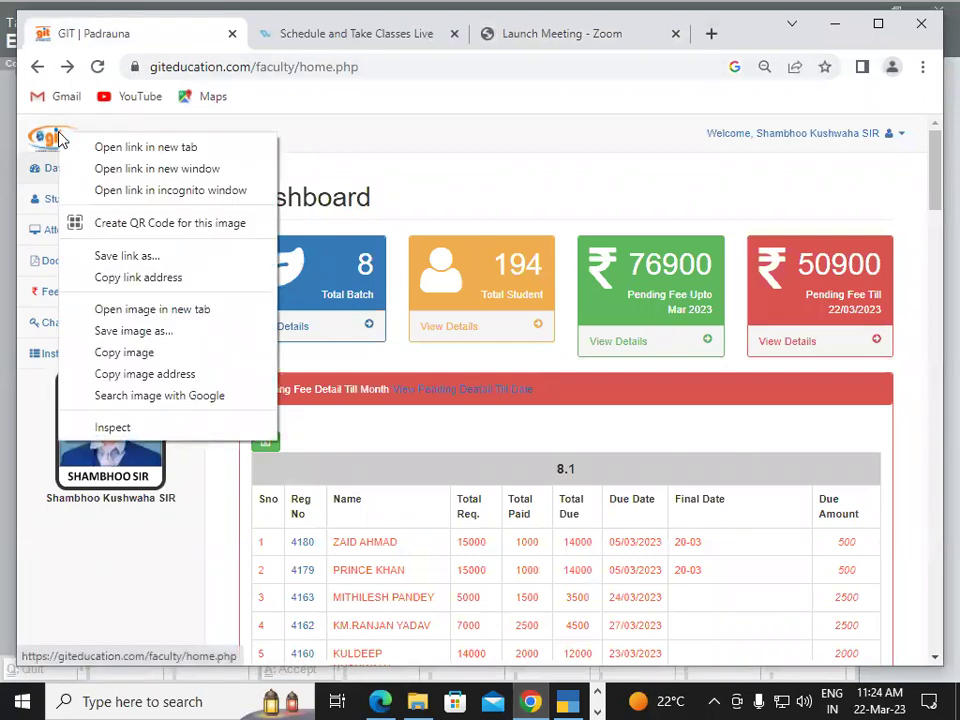
left_click(140, 331)
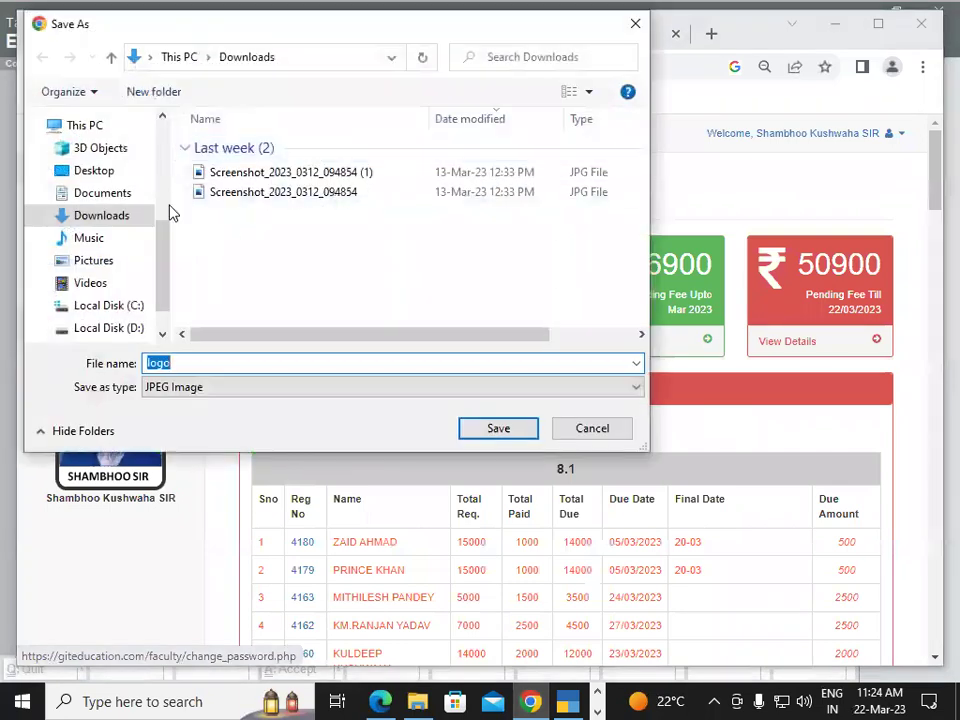
left_click(127, 225)
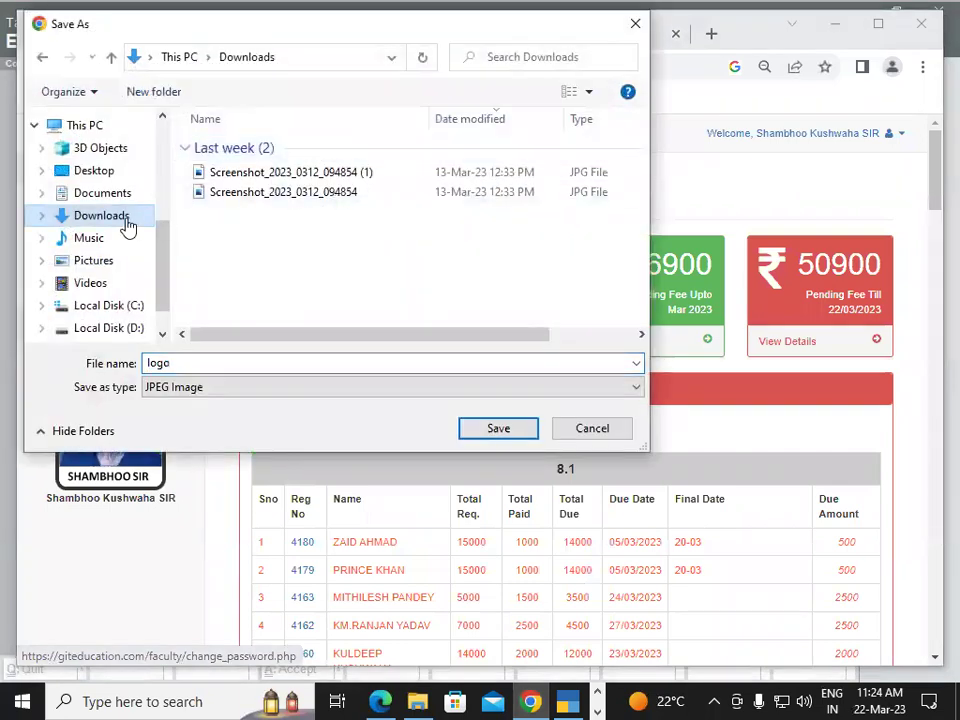
left_click(483, 432)
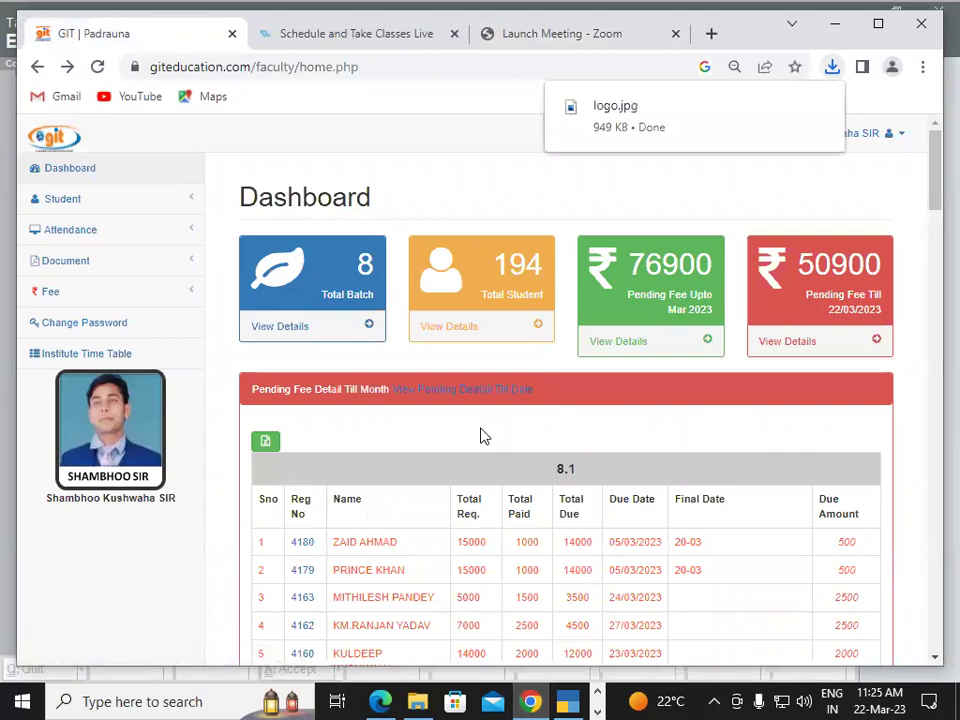
Step: Return to TallyPrime and set the company logo's image path to the Downloads folder
left_click(567, 701)
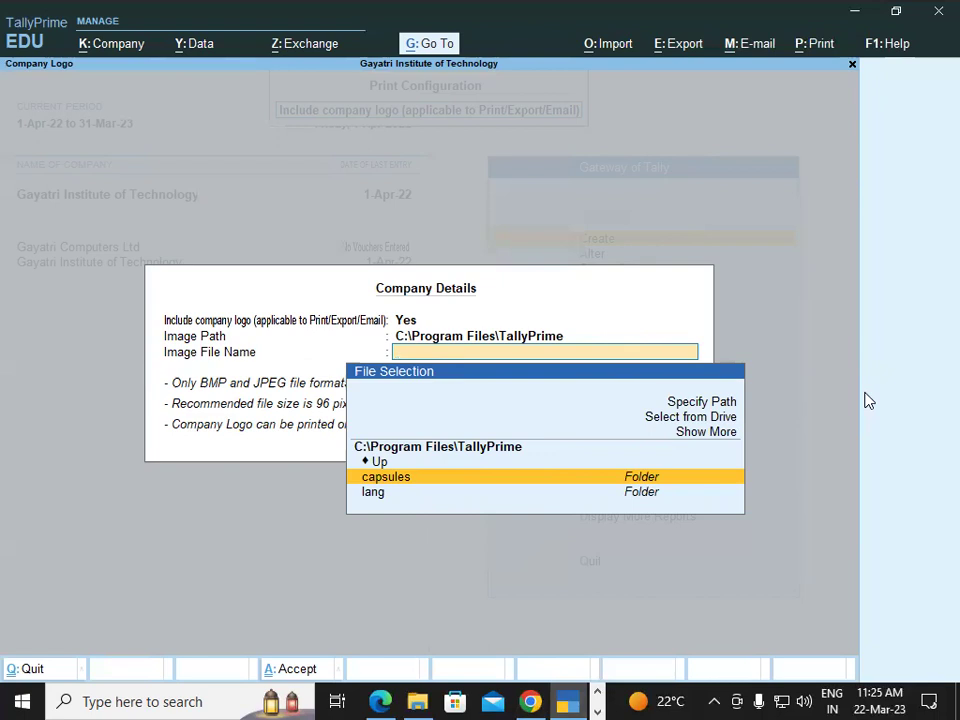
key("Up")
key("Up")
key("Up")
key("Up")
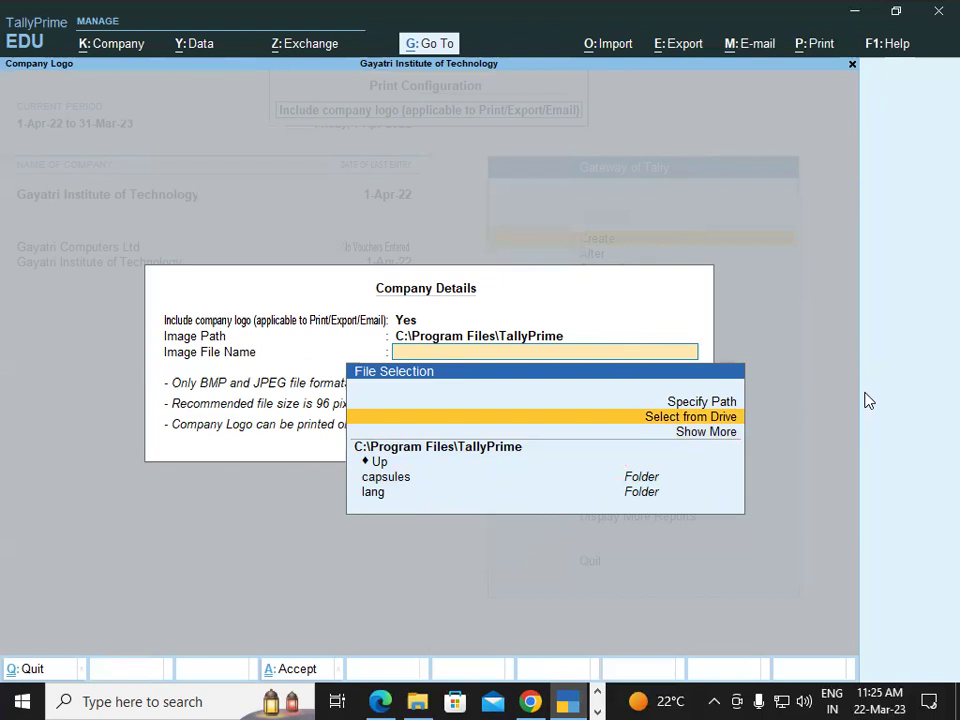
key("Return")
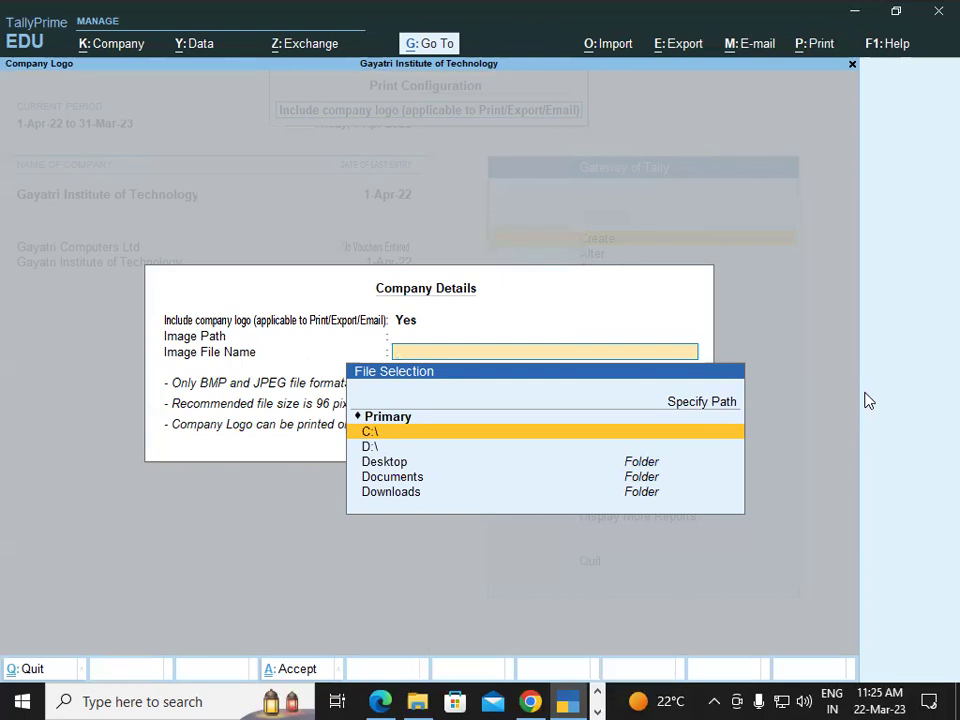
key("Down")
key("Down")
key("Down")
key("Down")
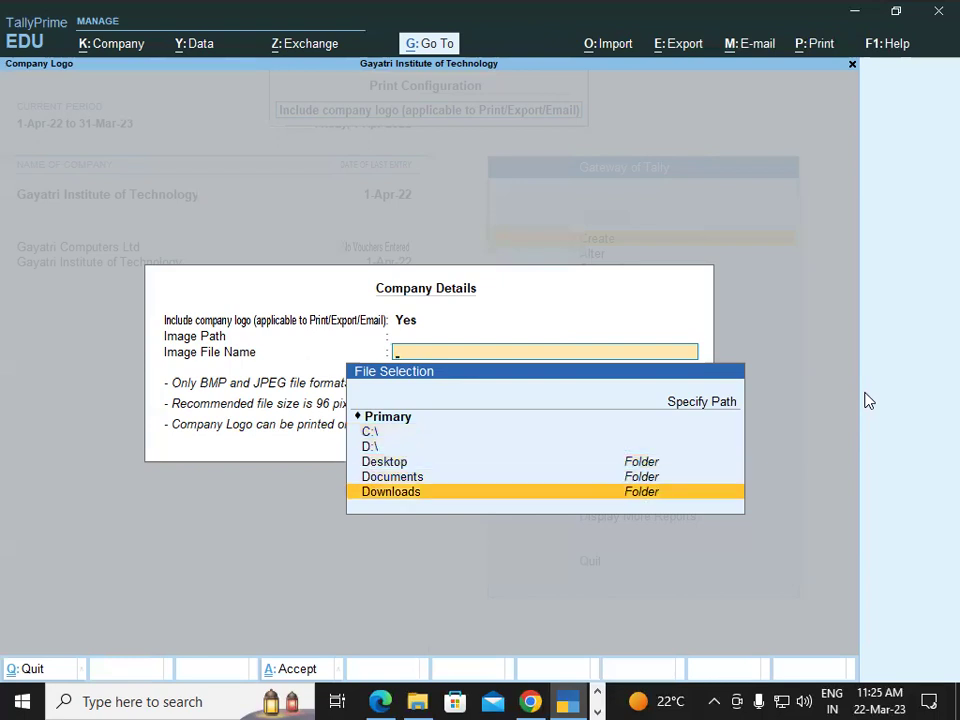
key("Return")
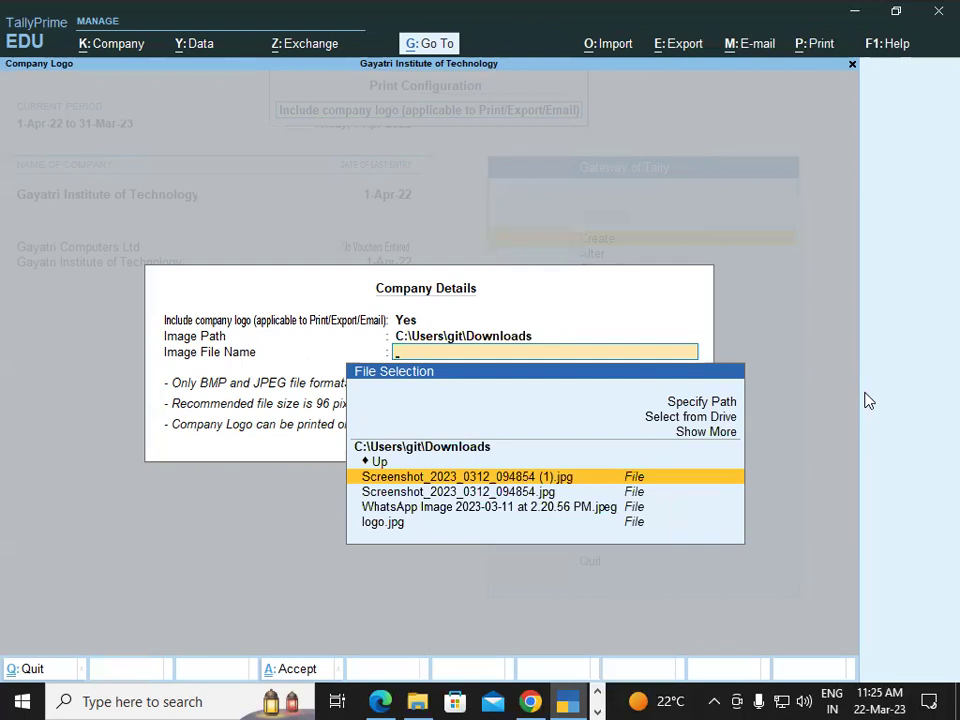
Step: Choose logo.jpg as the company logo's image file
key("Down")
key("Down")
key("Down")
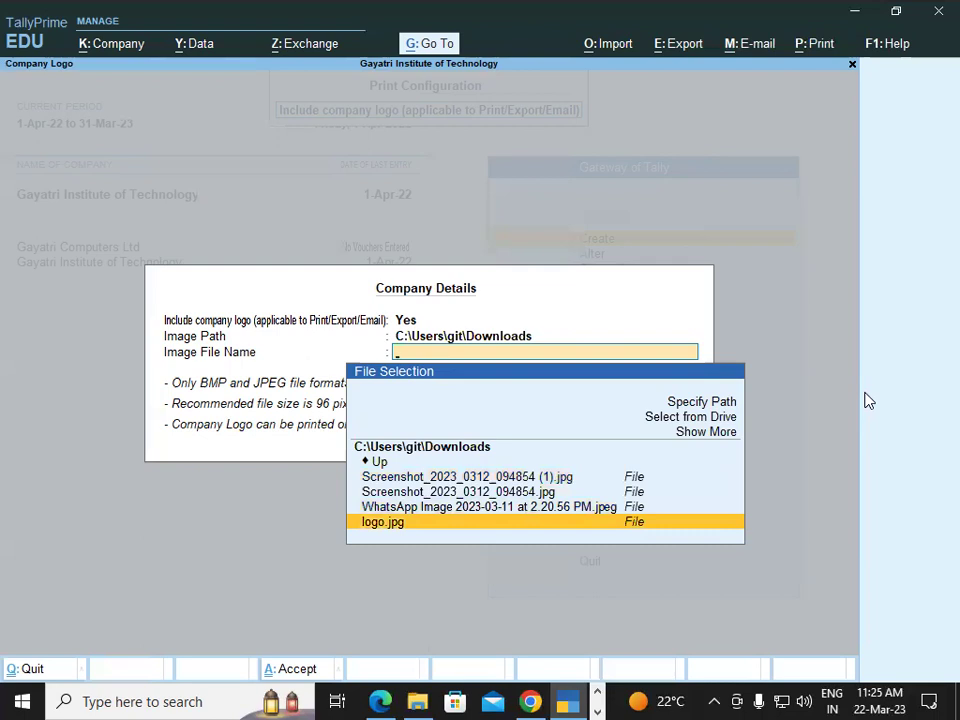
key("Return")
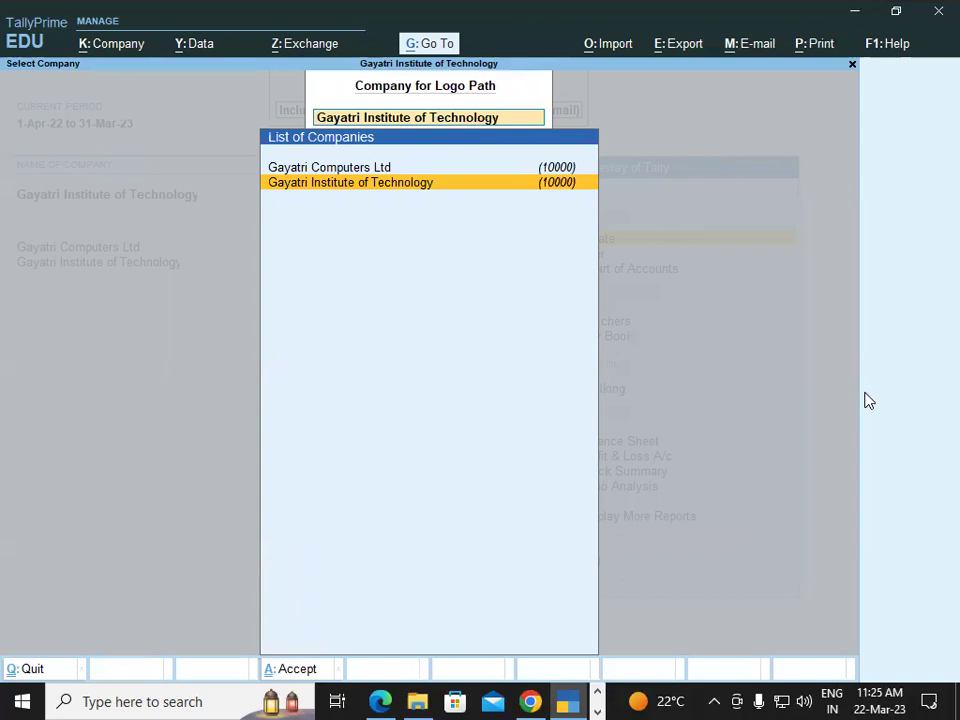
Step: Review and accept the logo details for Gayatri Institute of Technology, and close the print configuration
key("Return")
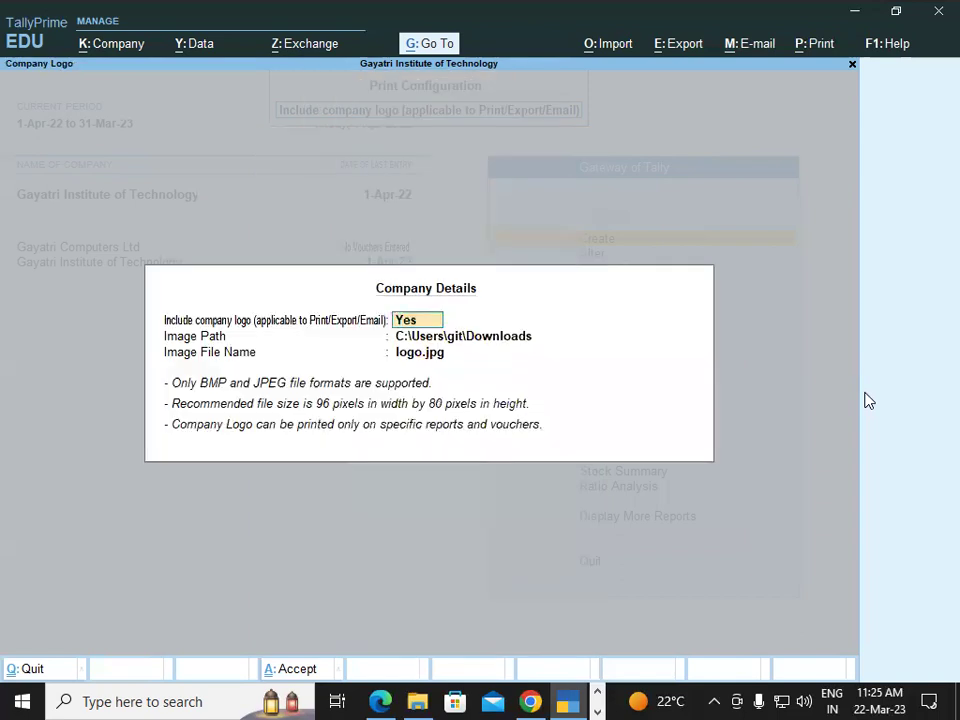
key("Return")
key("Return")
key("Return")
key("Return")
key("ctrl")
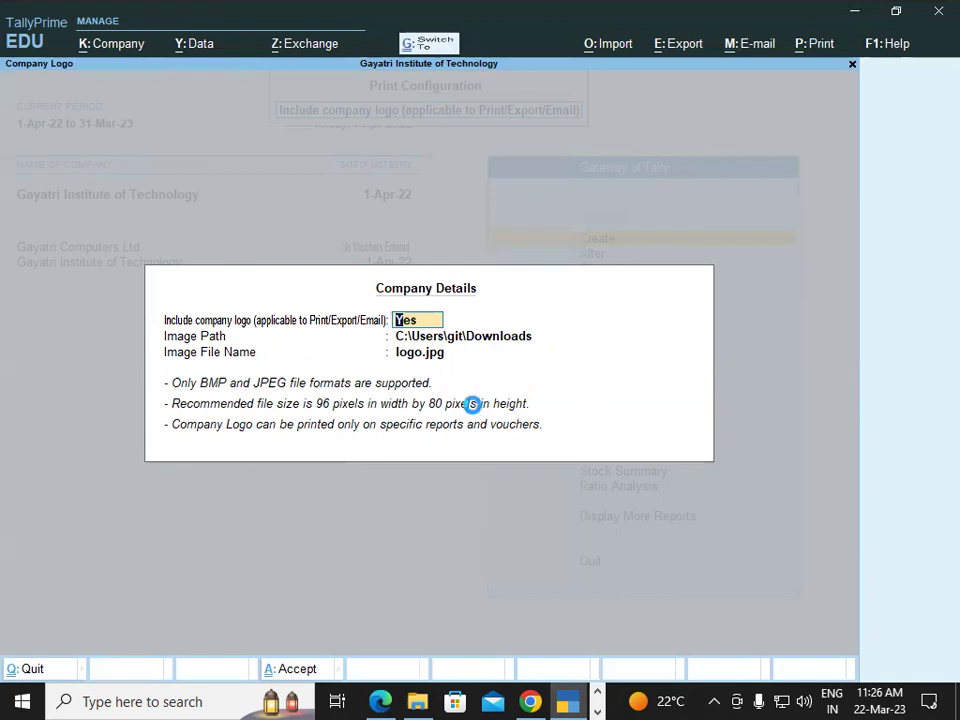
key("ctrl+a")
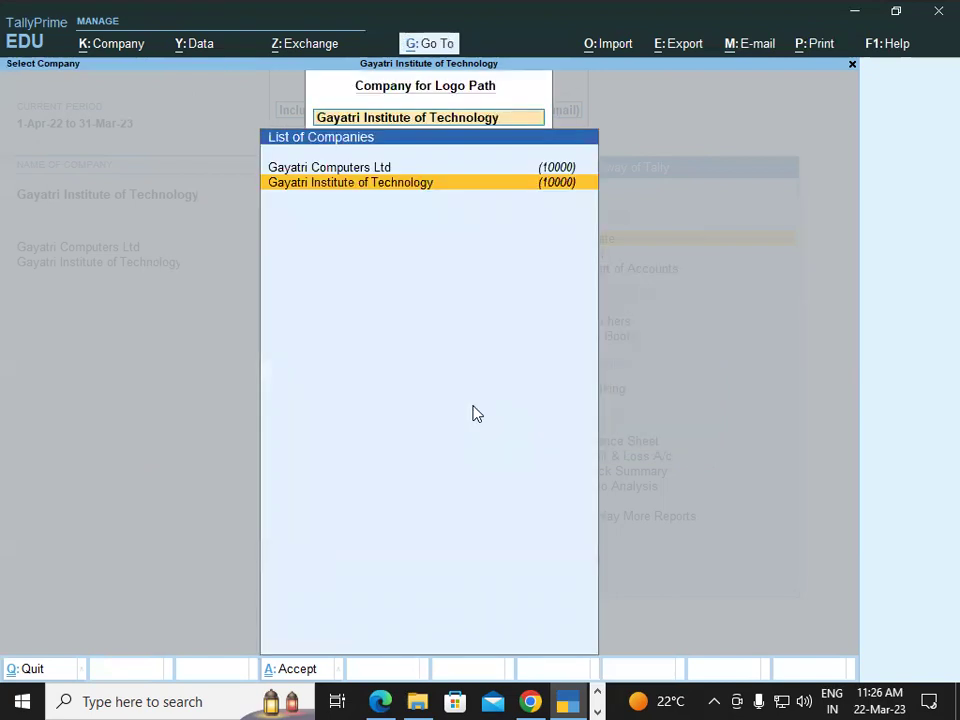
key("BackSpace")
key("Return")
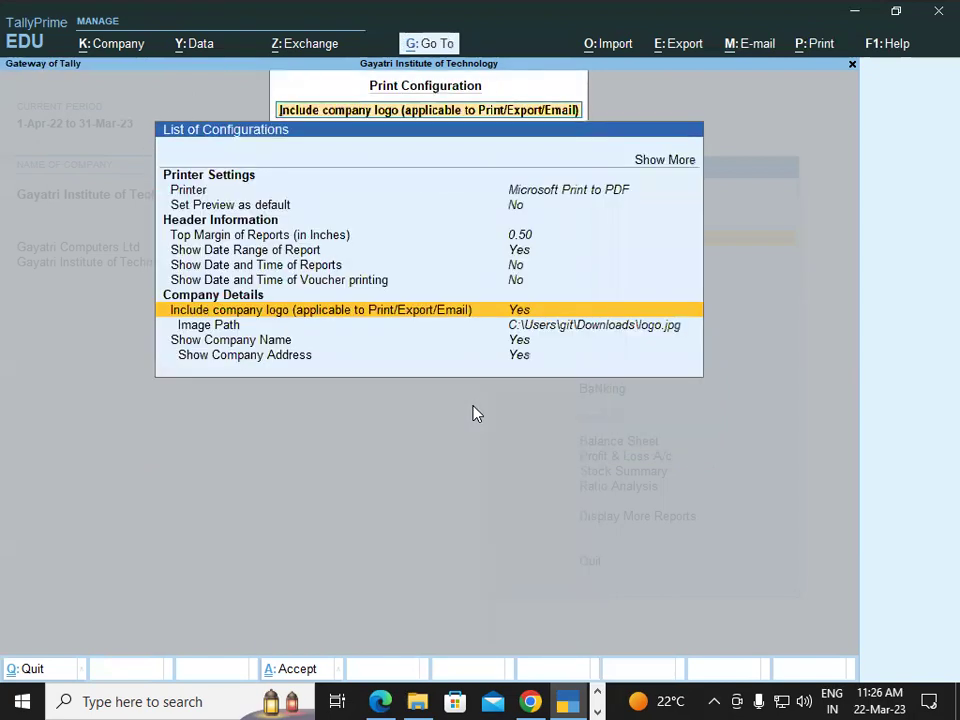
key("BackSpace")
key("Escape")
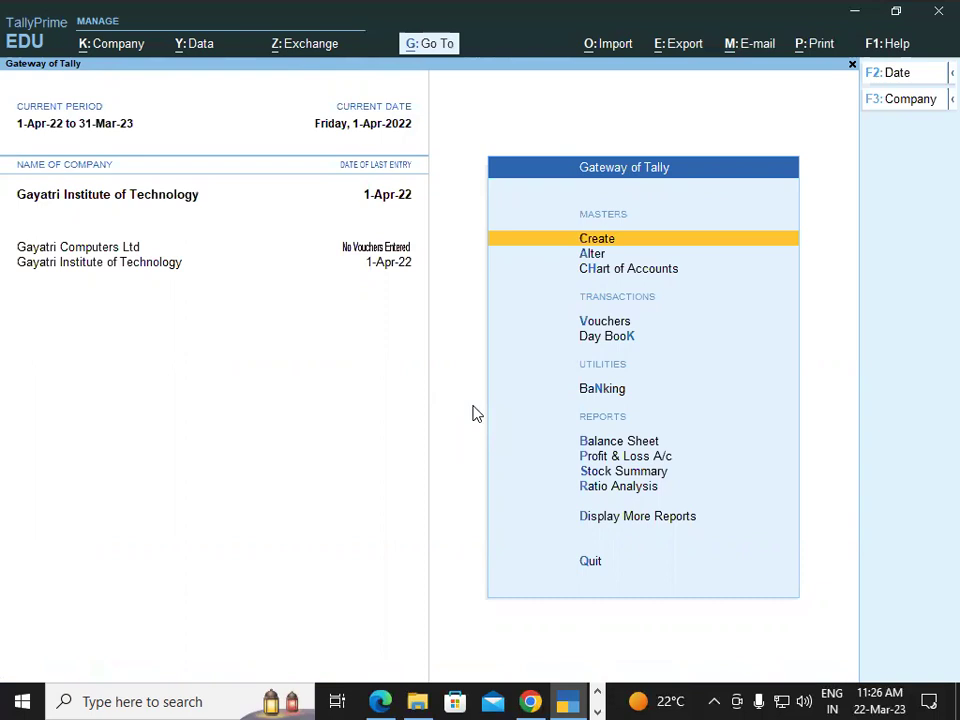
Step: Open accounting voucher creation from the Gateway of Tally
key("Down")
key("Down")
key("Down")
key("Return")
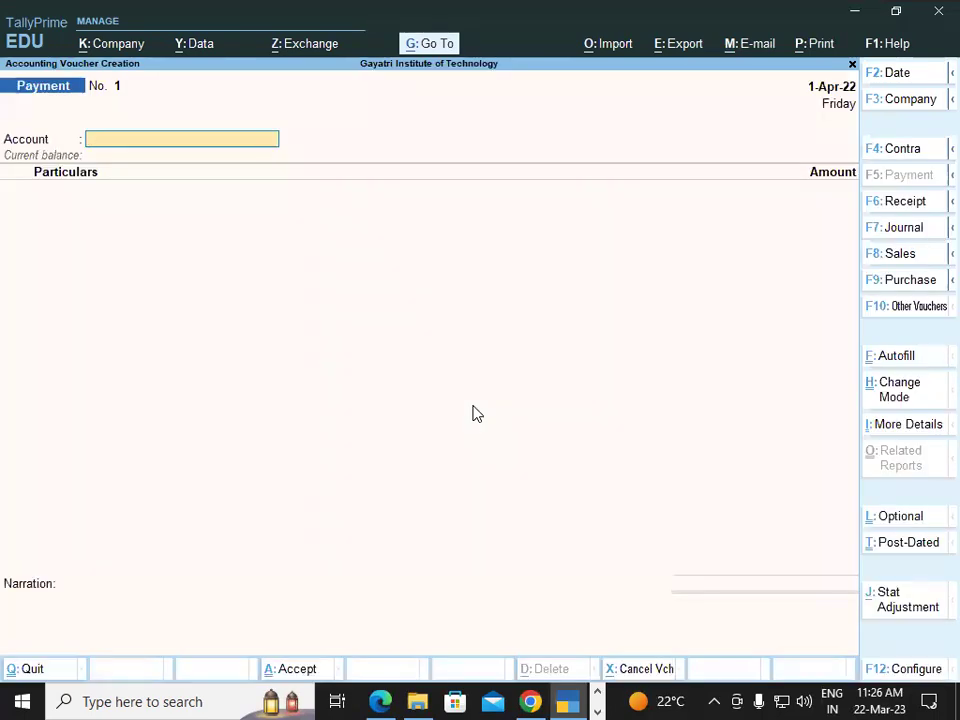
Step: Start a sales voucher for the party Computer Empire and accept its dispatch and party details
key("F8")
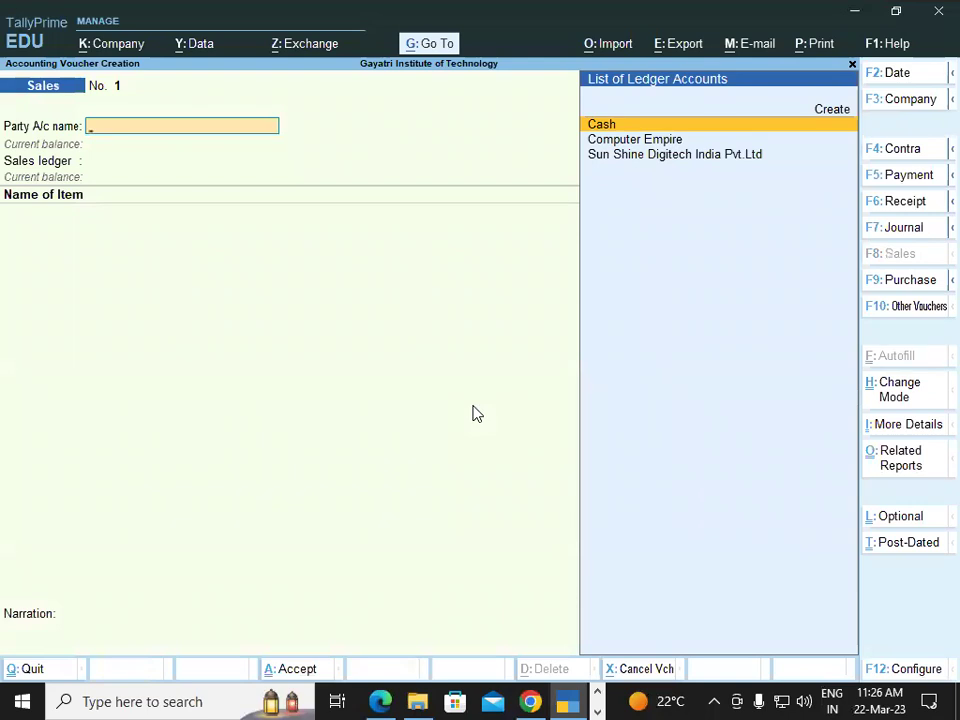
key("Down")
key("Return")
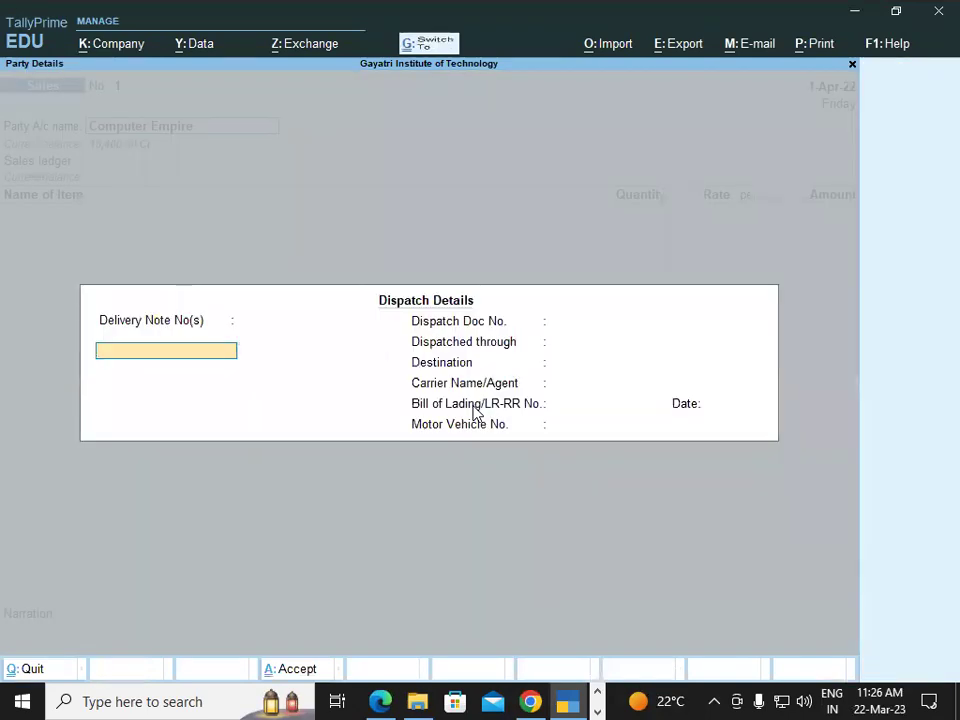
key("ctrl+a")
key("ctrl+a")
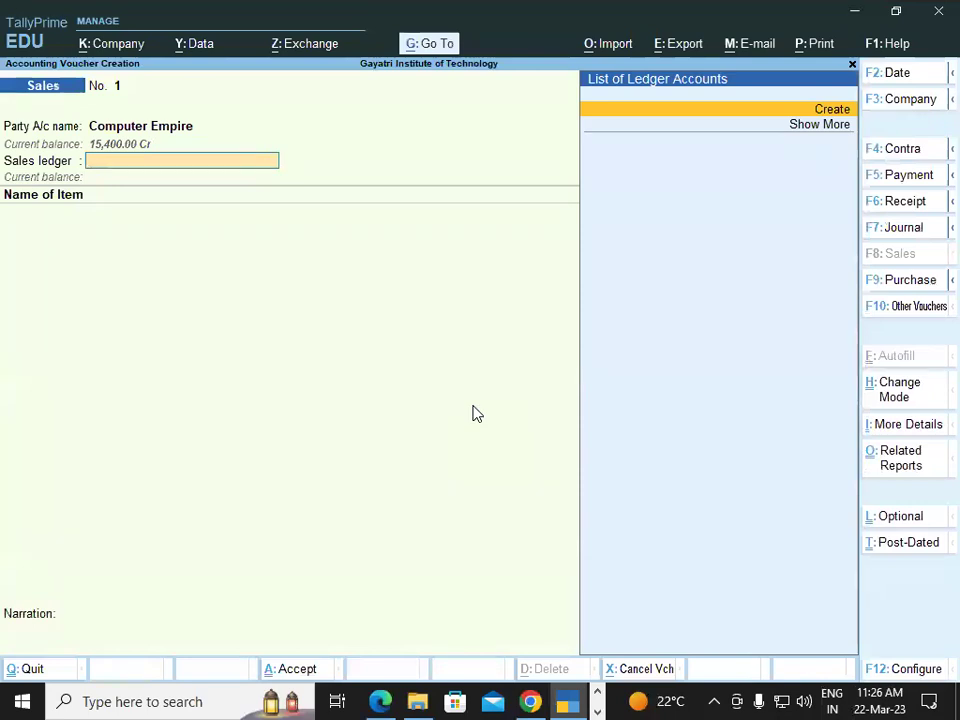
Step: Create a sales ledger named Sales Local under the Sales Accounts group from within the voucher
key("alt+c")
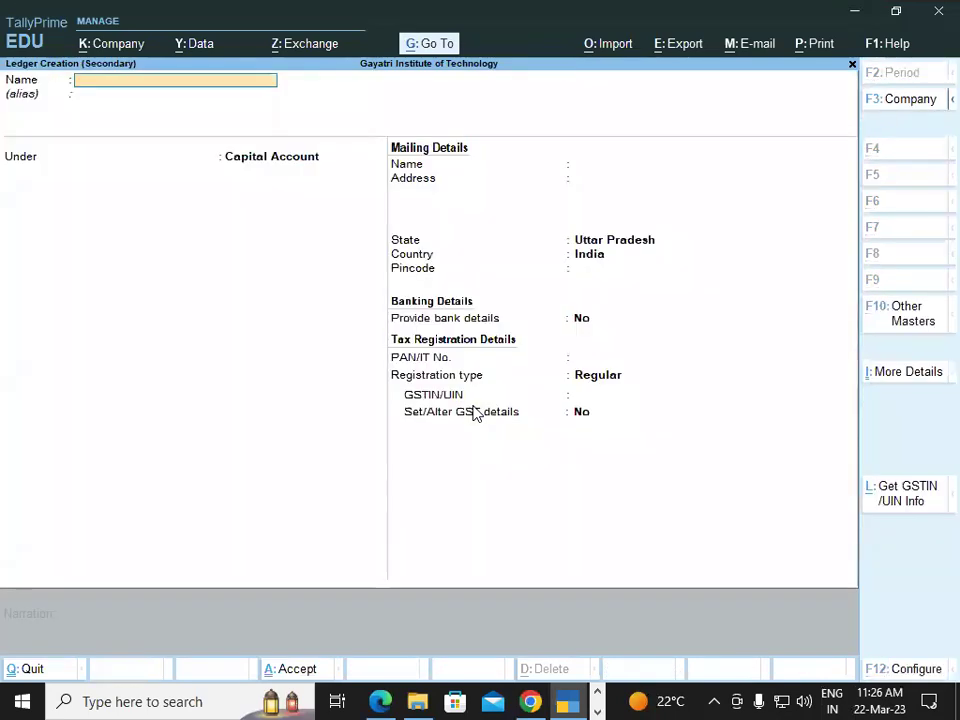
type("S")
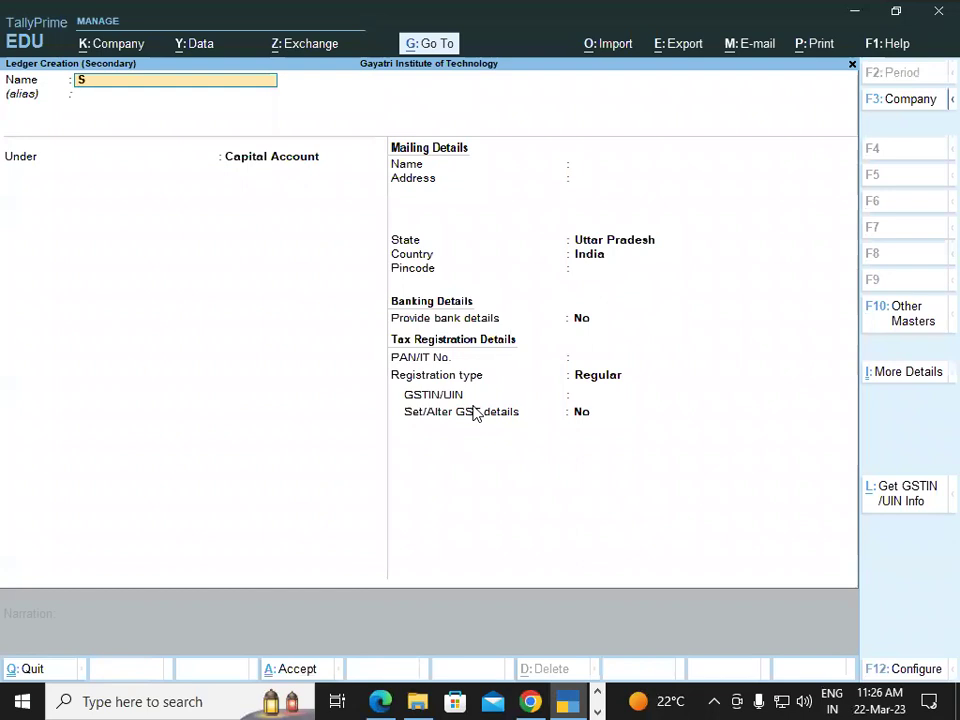
type("ales Local")
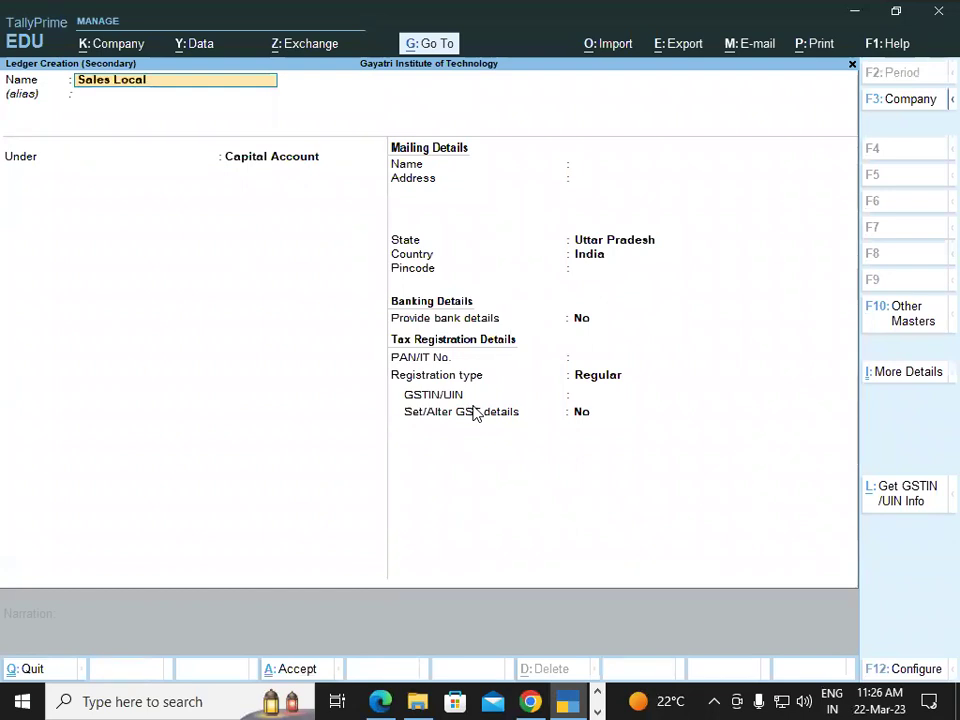
key("Return")
type("S")
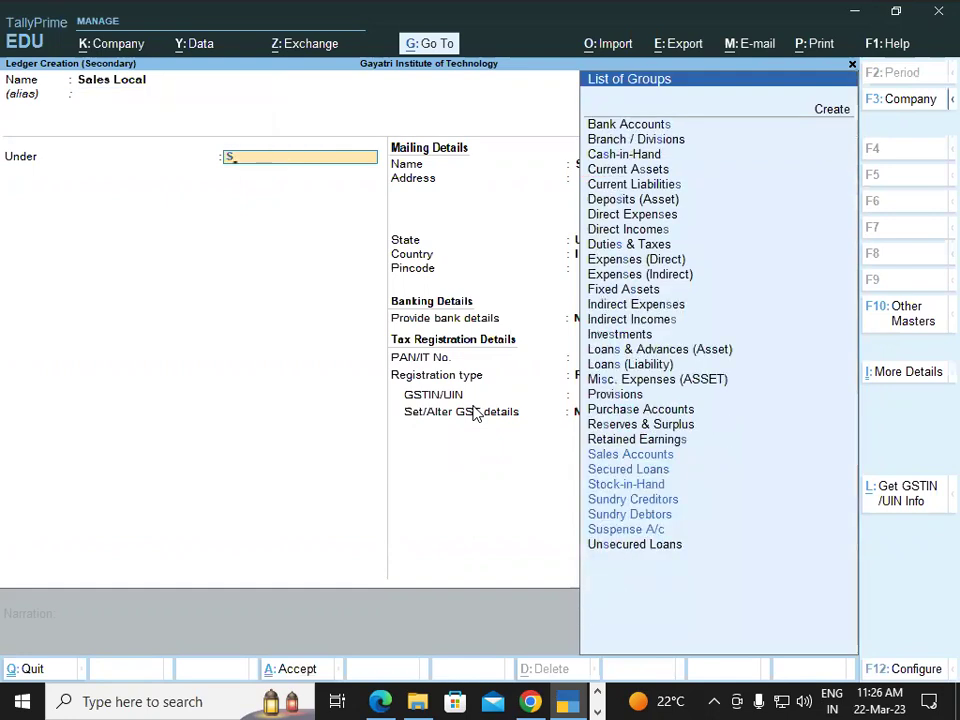
type("al")
key("Return")
Step: Set the Sales Local ledger's type of supply to Goods and save the ledger into the voucher
key("Return")
key("Return")
key("Return")
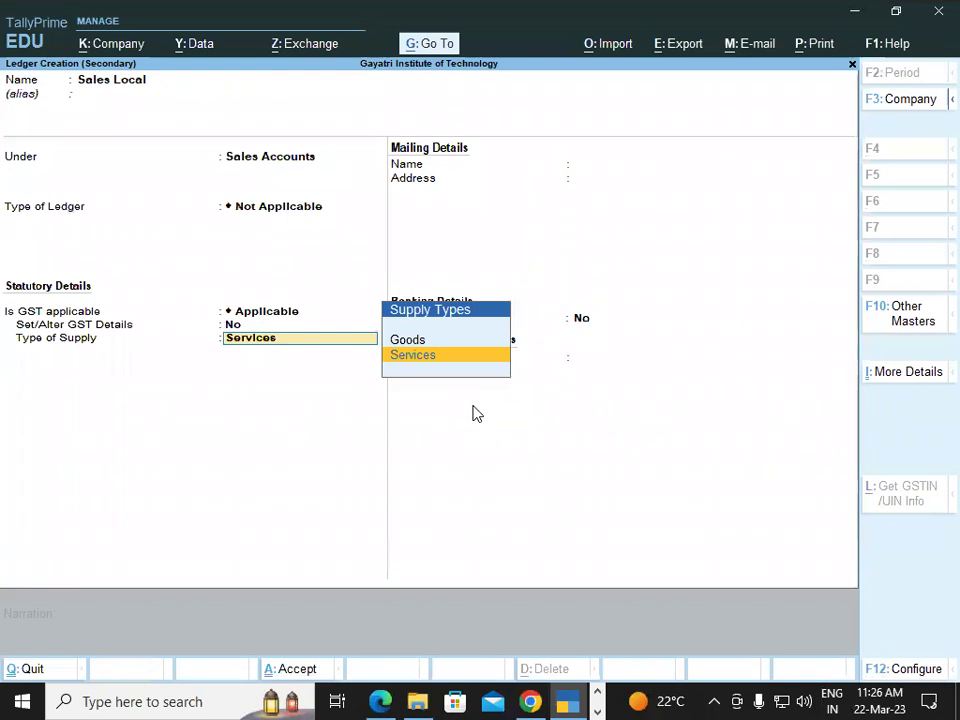
key("Up")
key("Return")
key("Return")
key("Return")
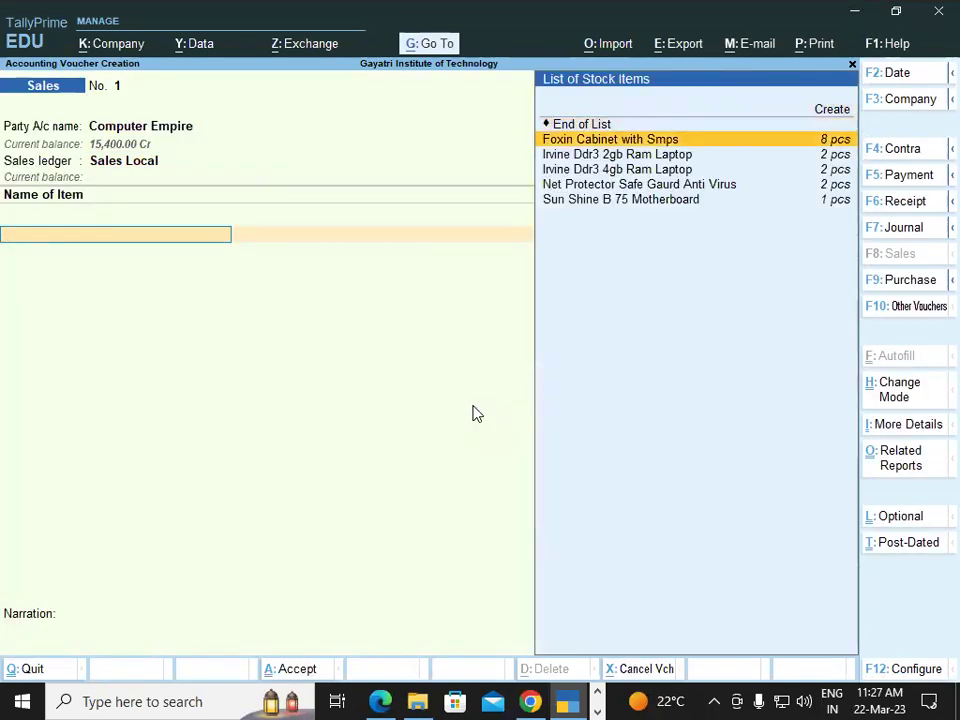
Step: Add Foxin Cabinet with Smps as the voucher's item and check its purchase history in the stock query
key("Return")
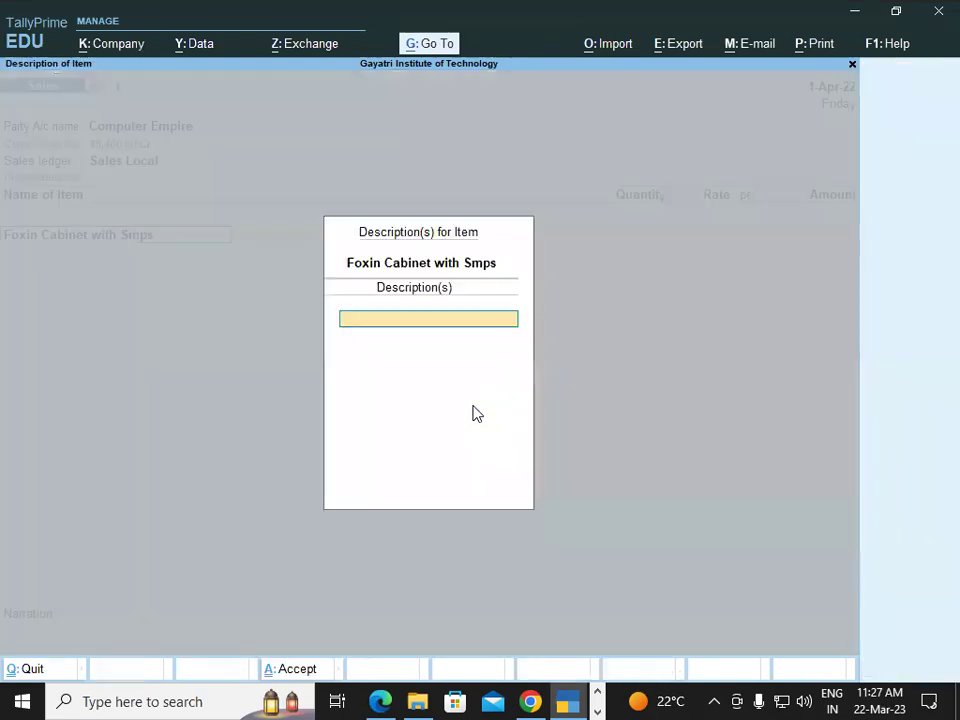
key("Return")
key("BackSpace")
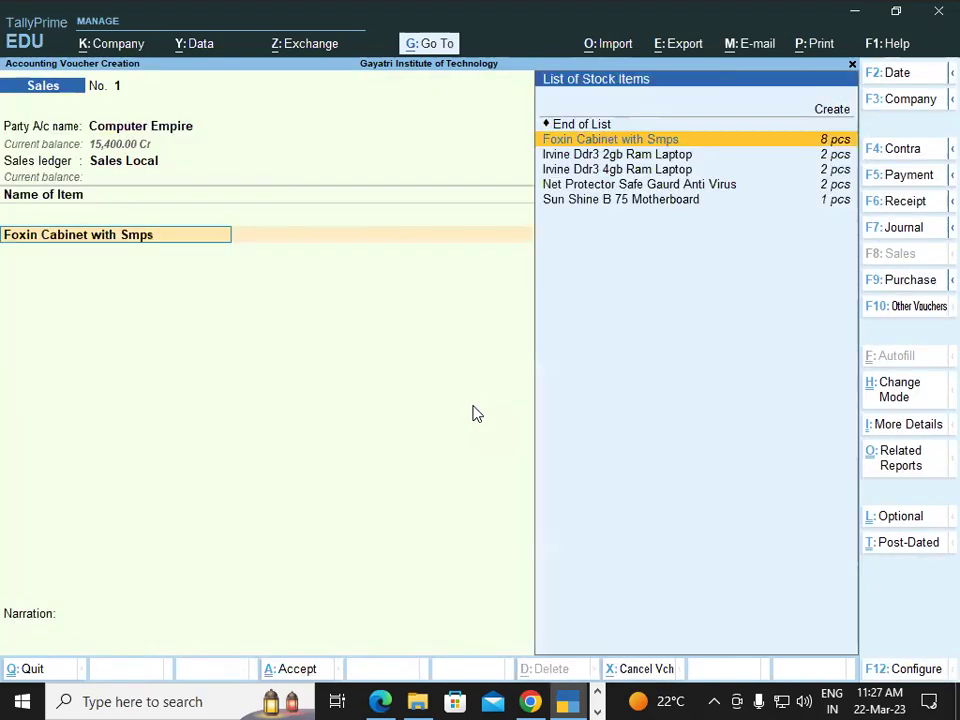
key("alt+s")
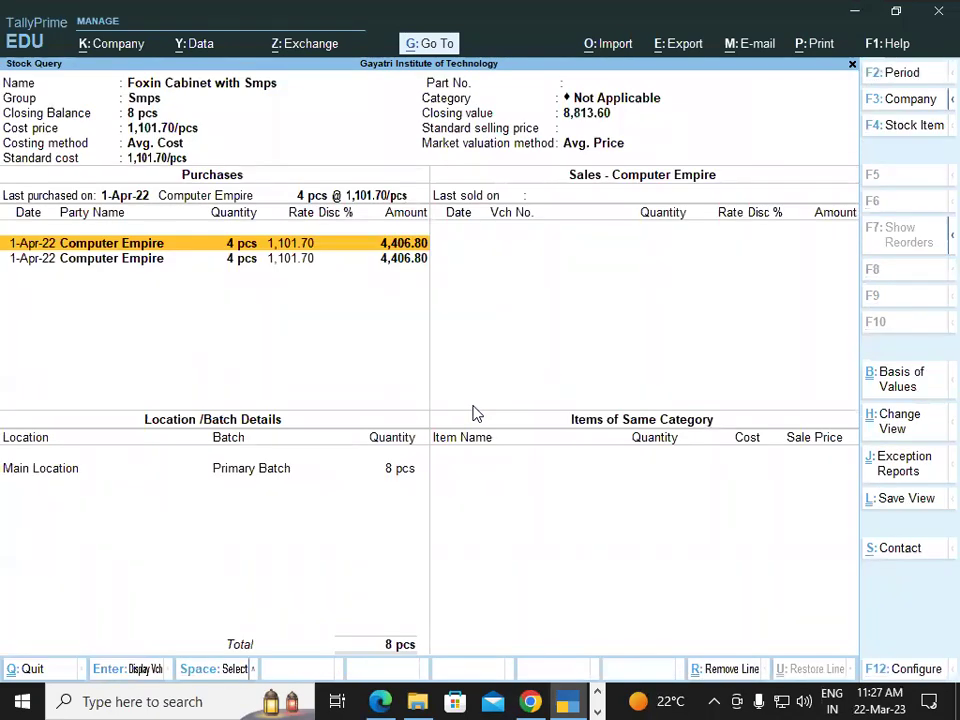
key("Escape")
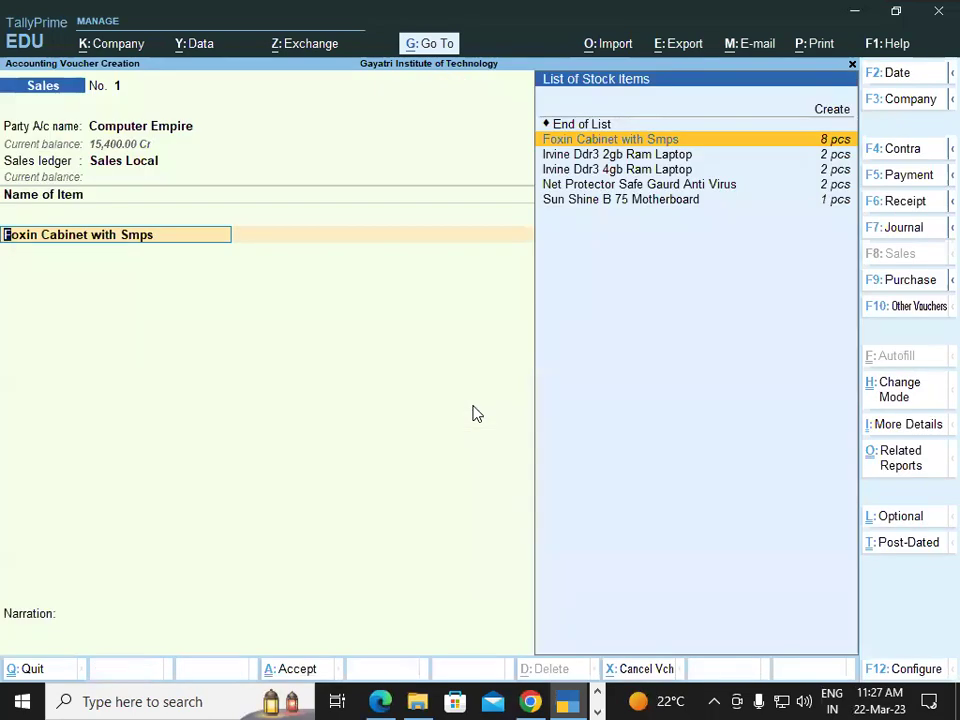
Step: Enter a quantity of 1 pcs at a rate of 1,200 for Foxin Cabinet with Smps, leaving its description blank
key("Return")
key("Return")
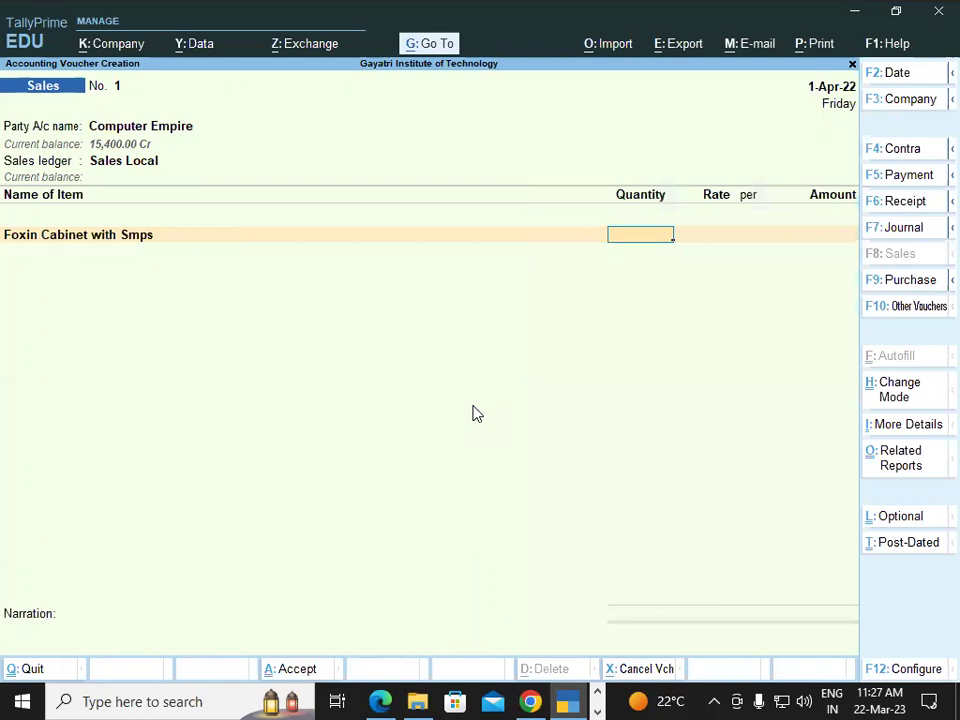
type("1")
key("Return")
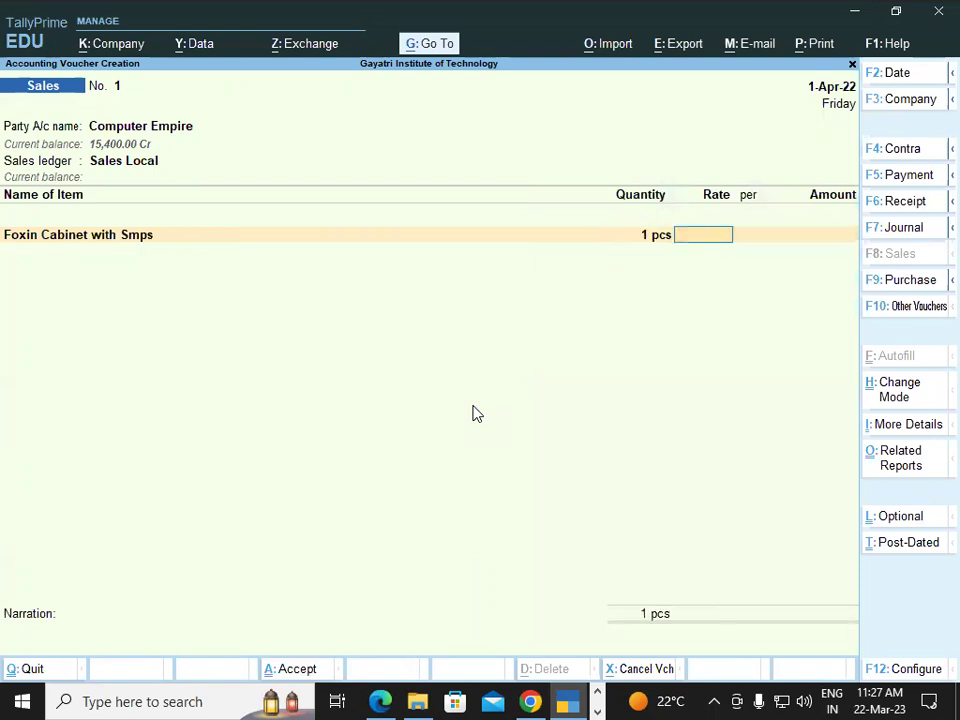
type("1200")
key("Return")
key("Return")
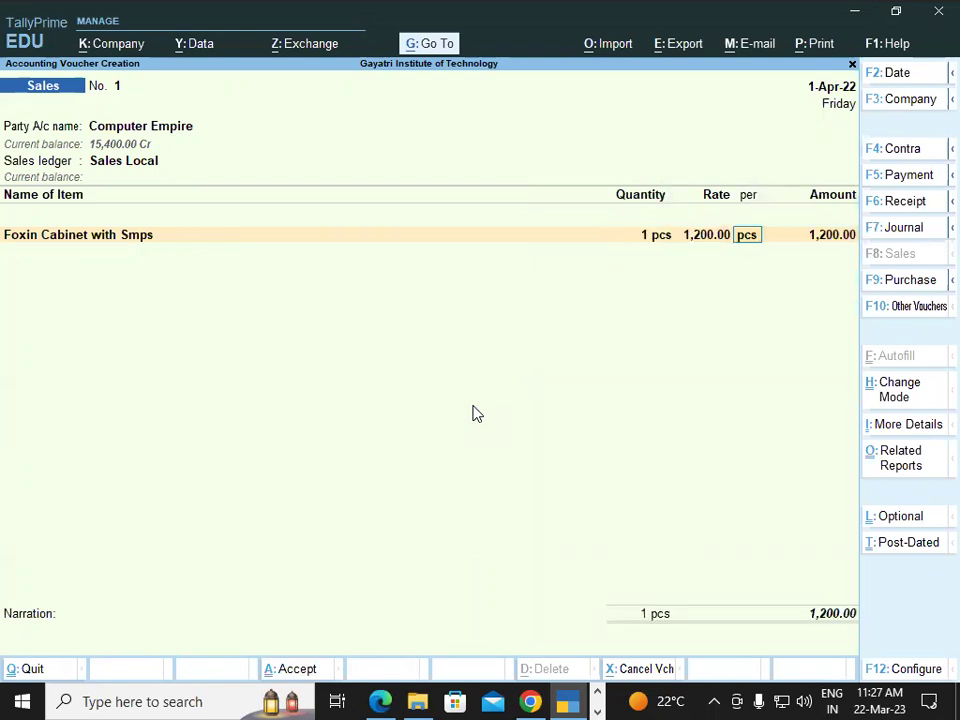
key("Return")
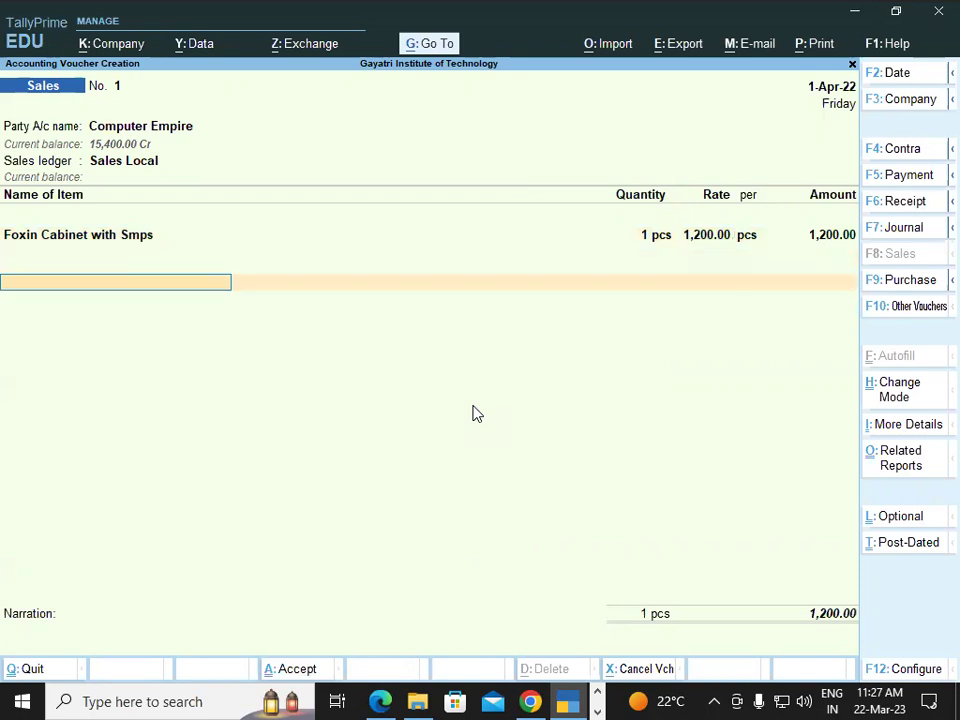
Step: Add the Central Tax and State Tax ledgers below the item, accepting their calculated amounts
type("Cen")
key("Return")
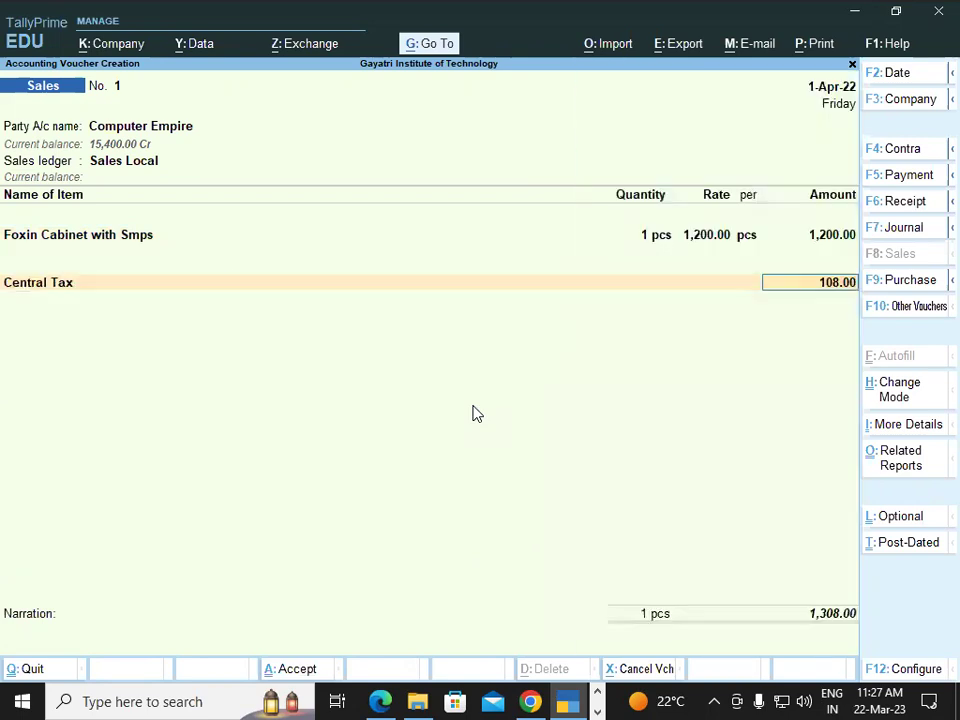
key("Return")
type("Sta")
key("Return")
key("Return")
key("Return")
Step: Record the bill-wise details as New Ref 1 without a due date and save the sales voucher
key("Return")
key("Return")
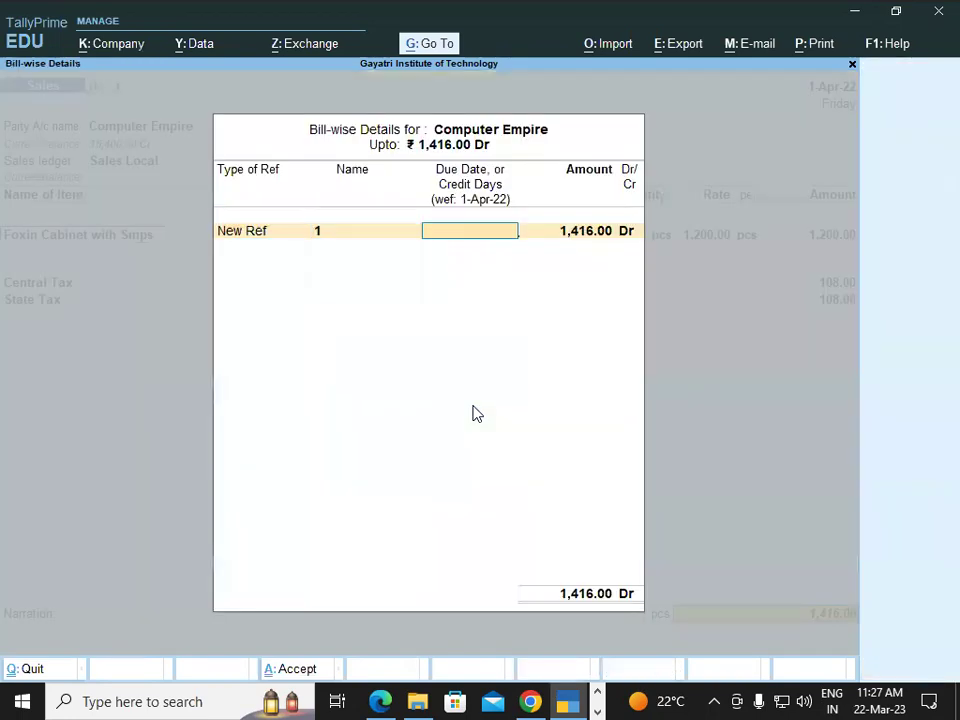
key("Return")
key("Return")
key("Return")
key("Return")
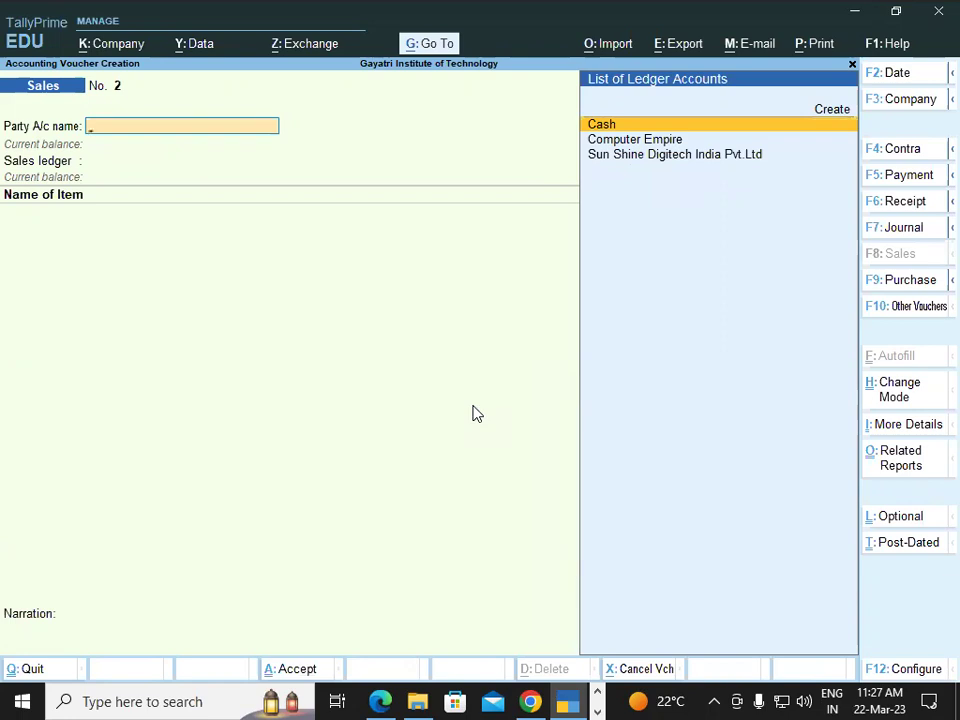
Step: Reopen the saved Computer Empire sales voucher and preview its tax invoice enlarged to check the company logo
key("Page_Up")
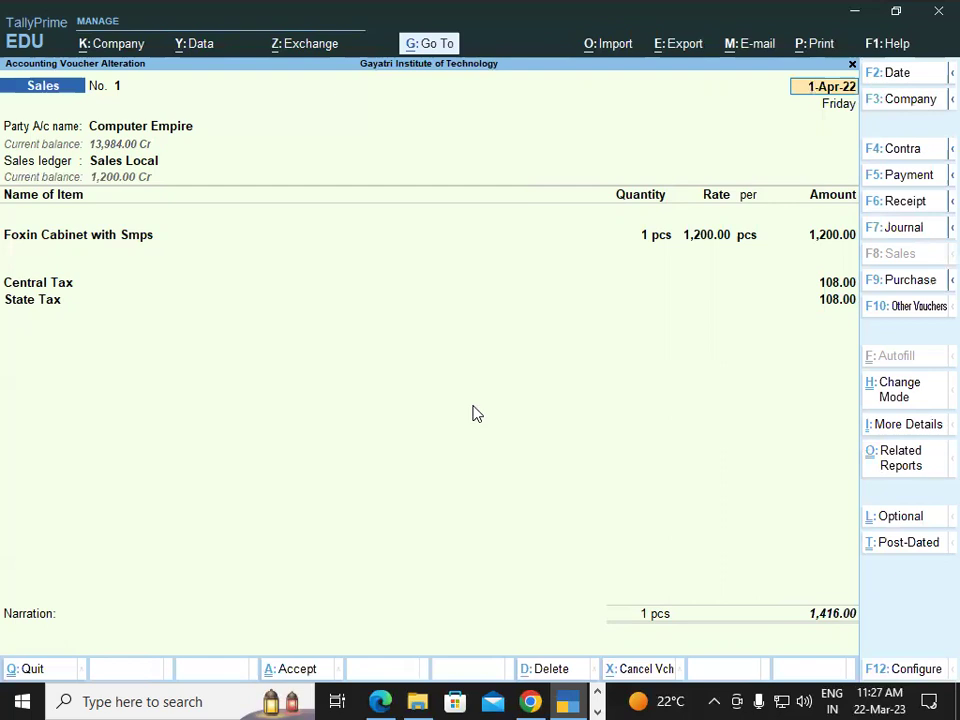
key("alt+p")
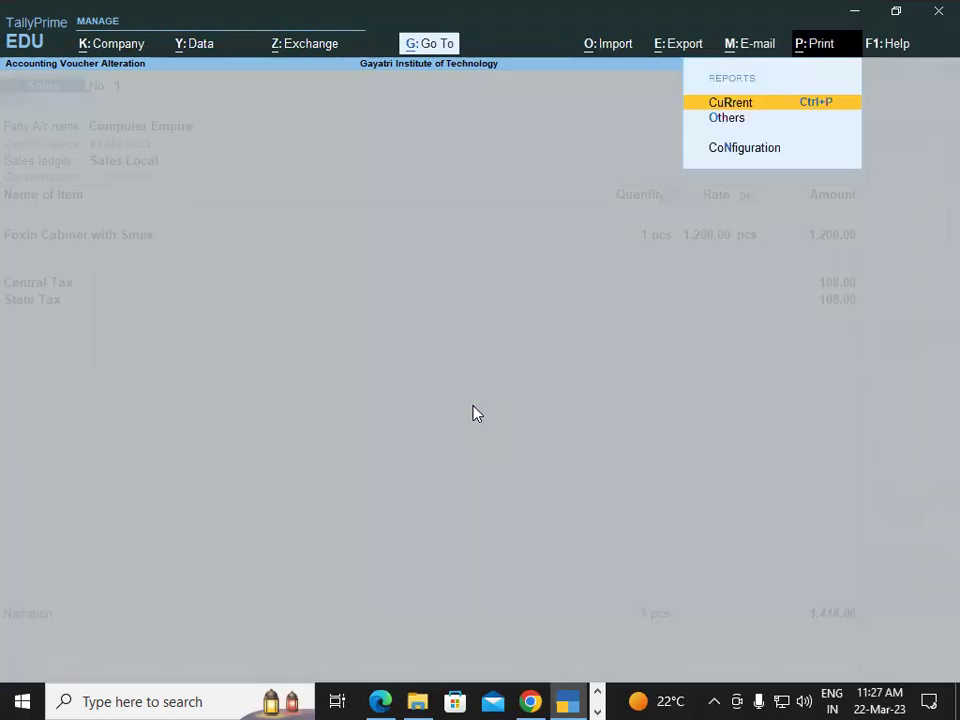
key("Return")
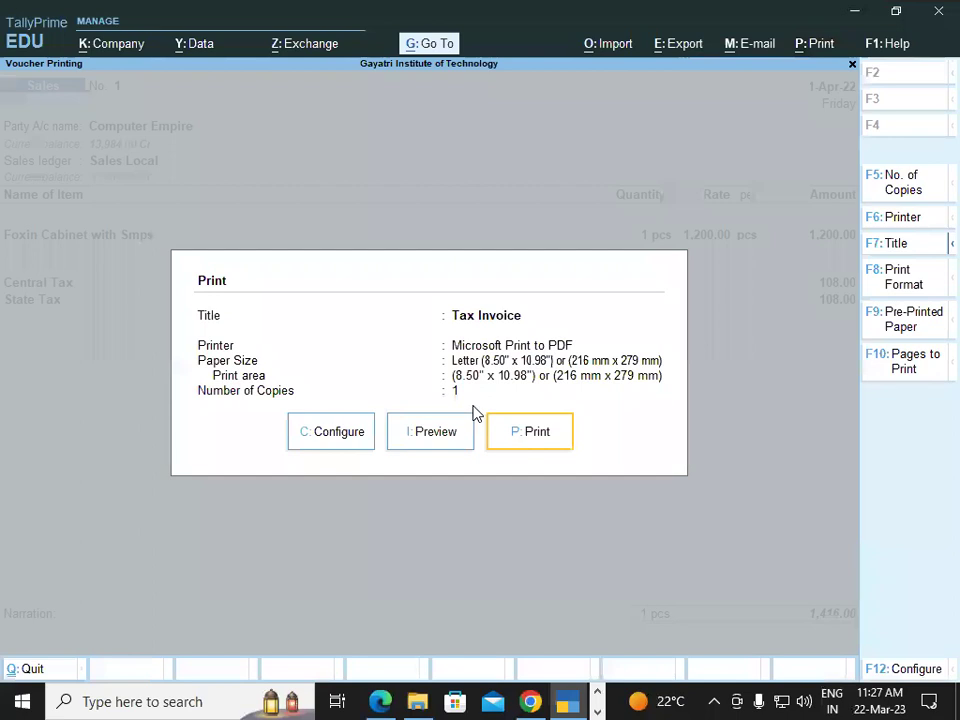
left_click(425, 436)
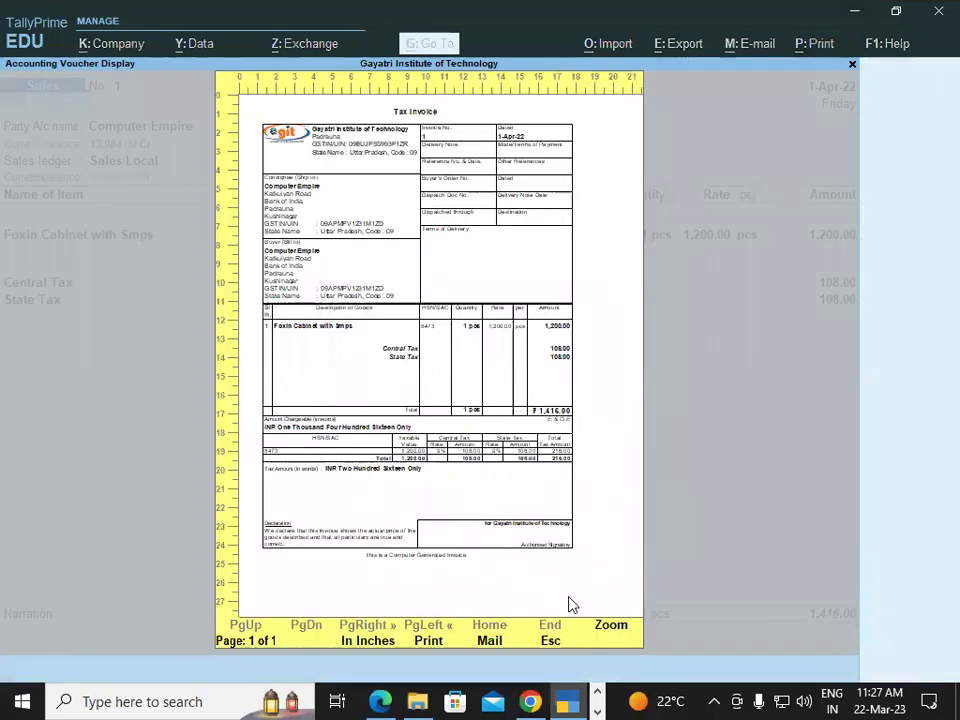
key("Return")
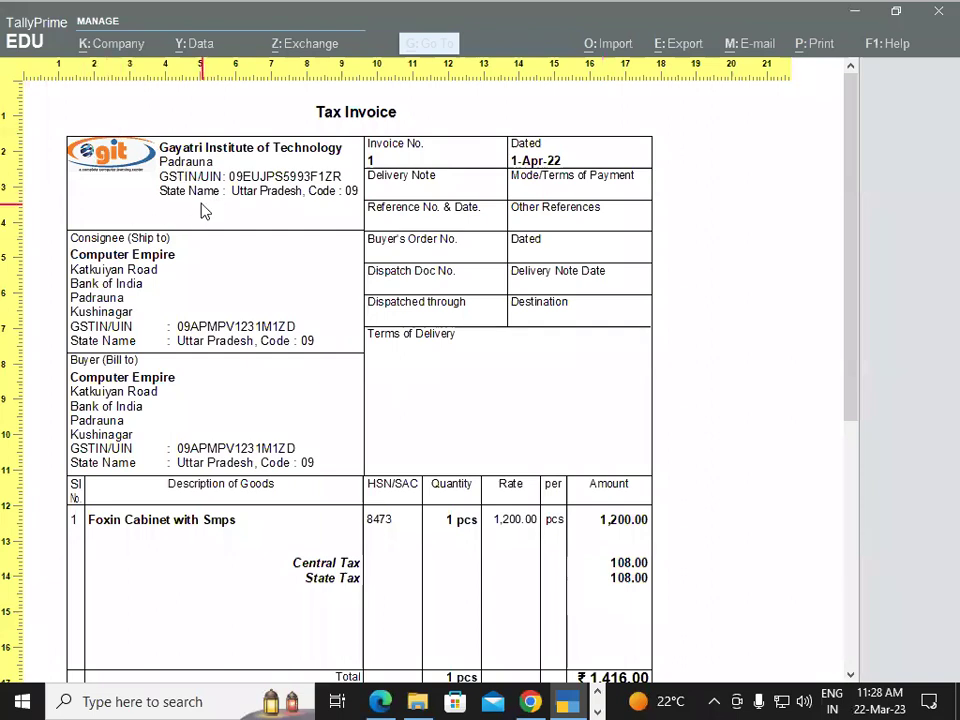